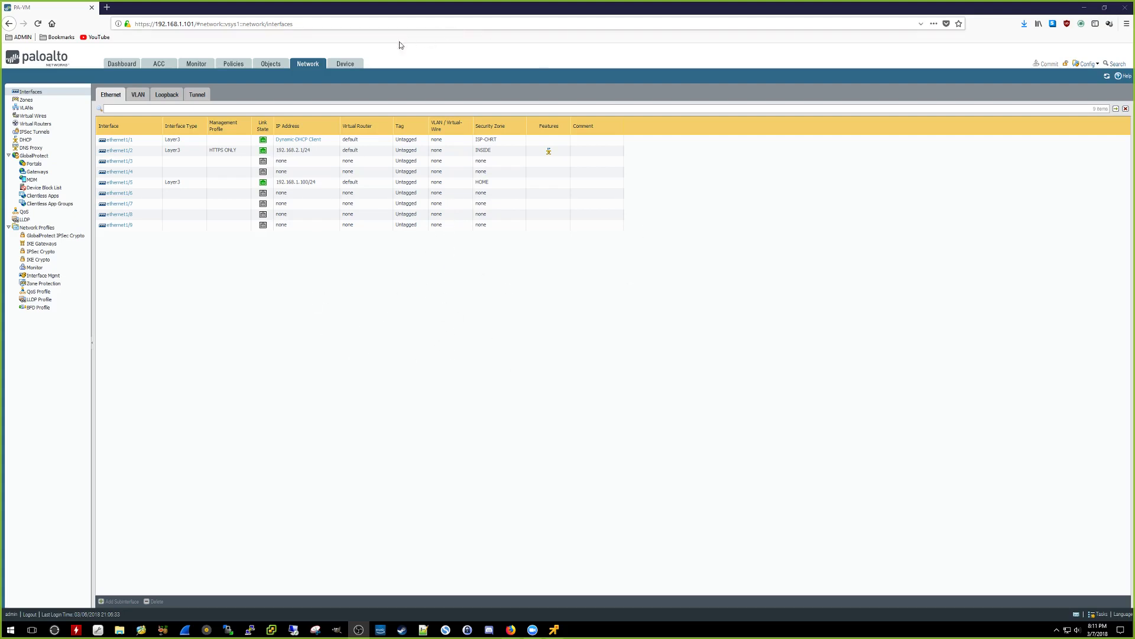
# Step: Switch from Network > Interfaces to the Device tab's Certificates page
pyautogui.click(354, 65)
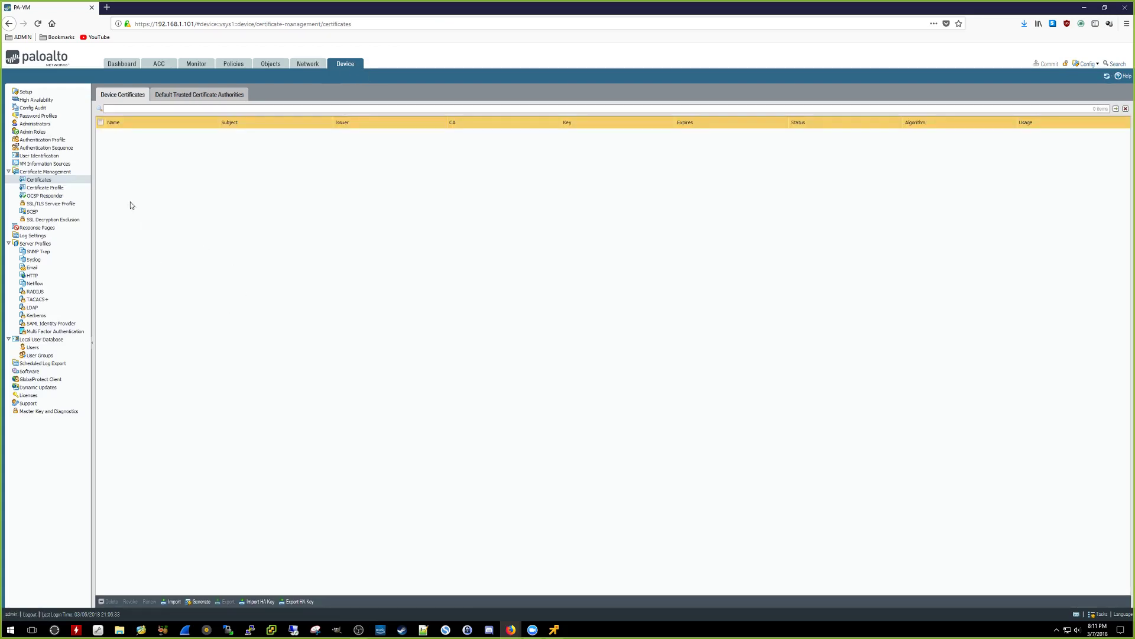
# Step: Generate a CA certificate Decrypt-Cert, common name 192.168.2.1, and add a certificate attribute row
pyautogui.click(84, 185)
pyautogui.click(199, 601)
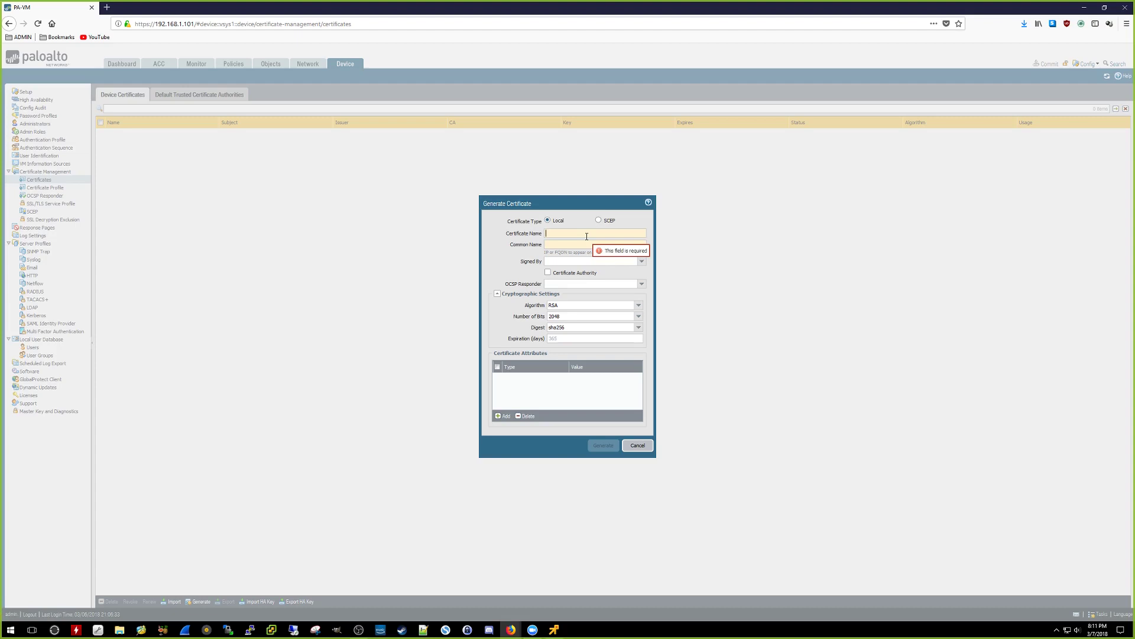
pyautogui.write('Decrypt-Cert')
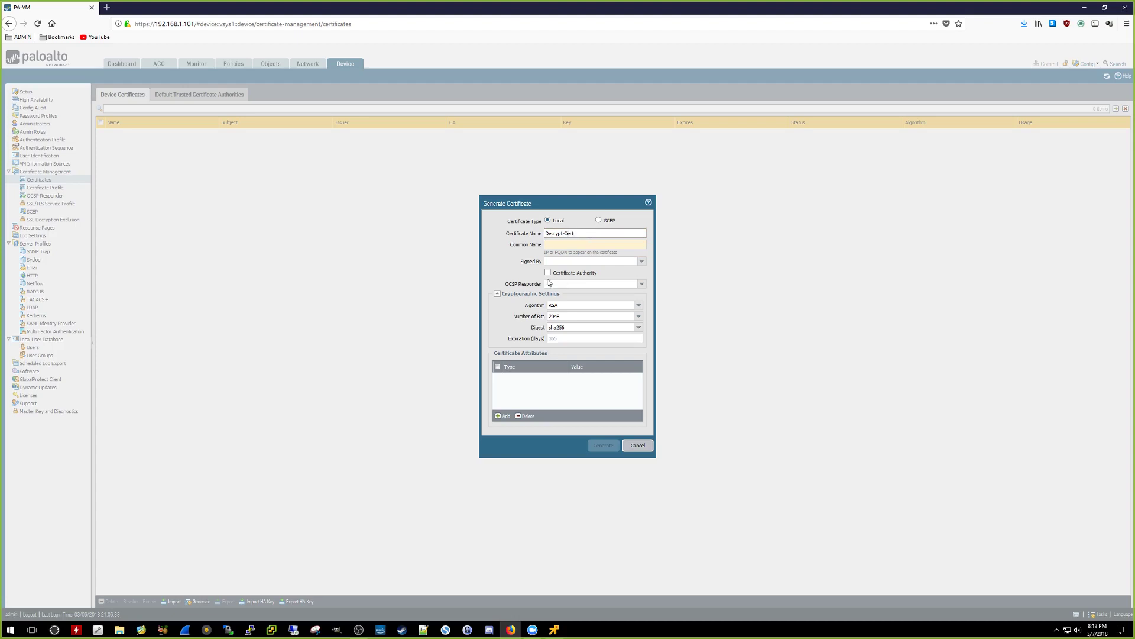
pyautogui.click(572, 248)
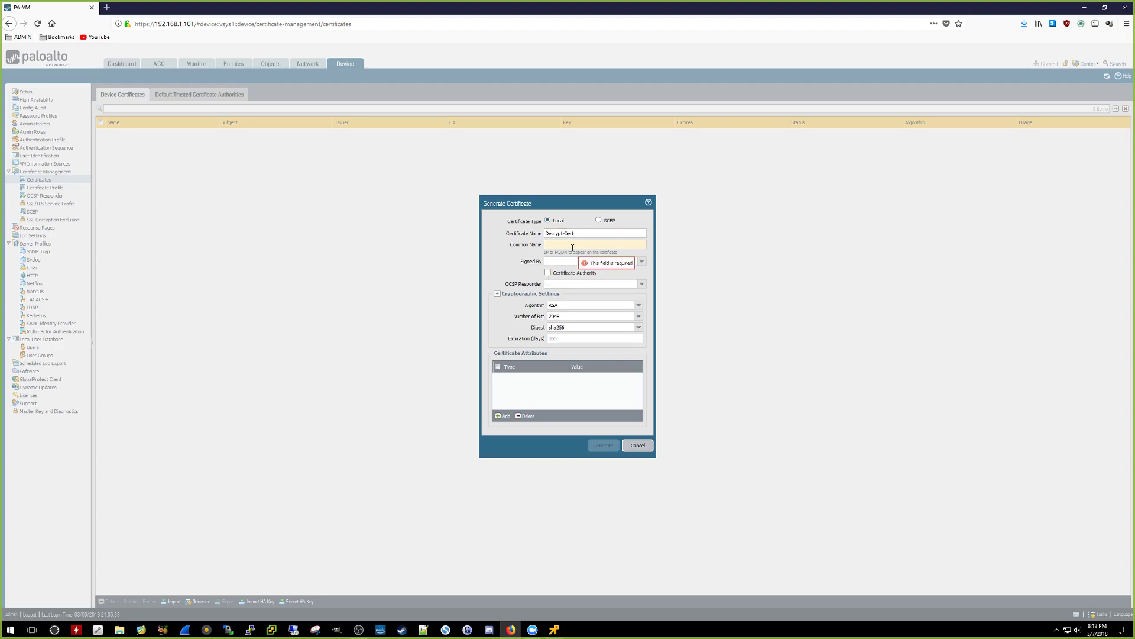
pyautogui.write('192')
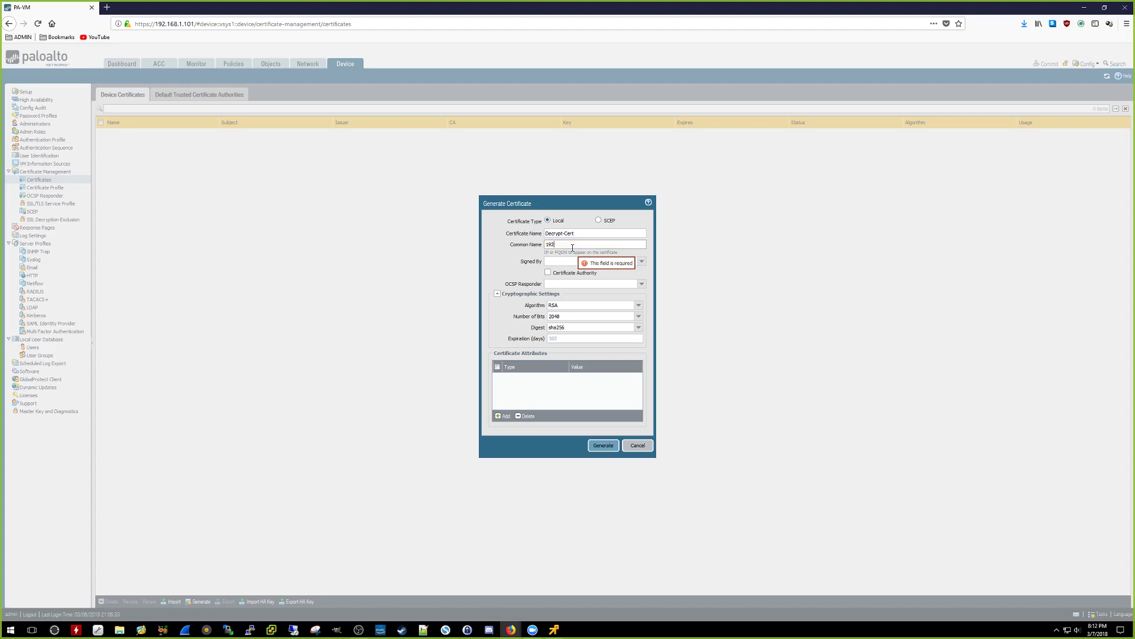
pyautogui.write('.168.2.1')
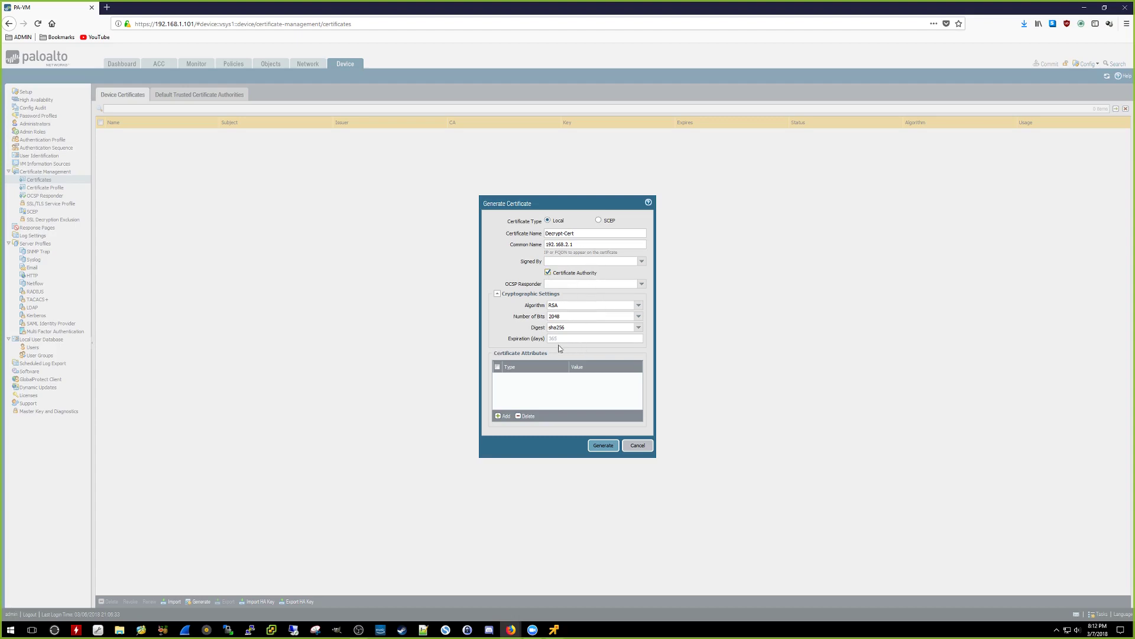
pyautogui.click(501, 417)
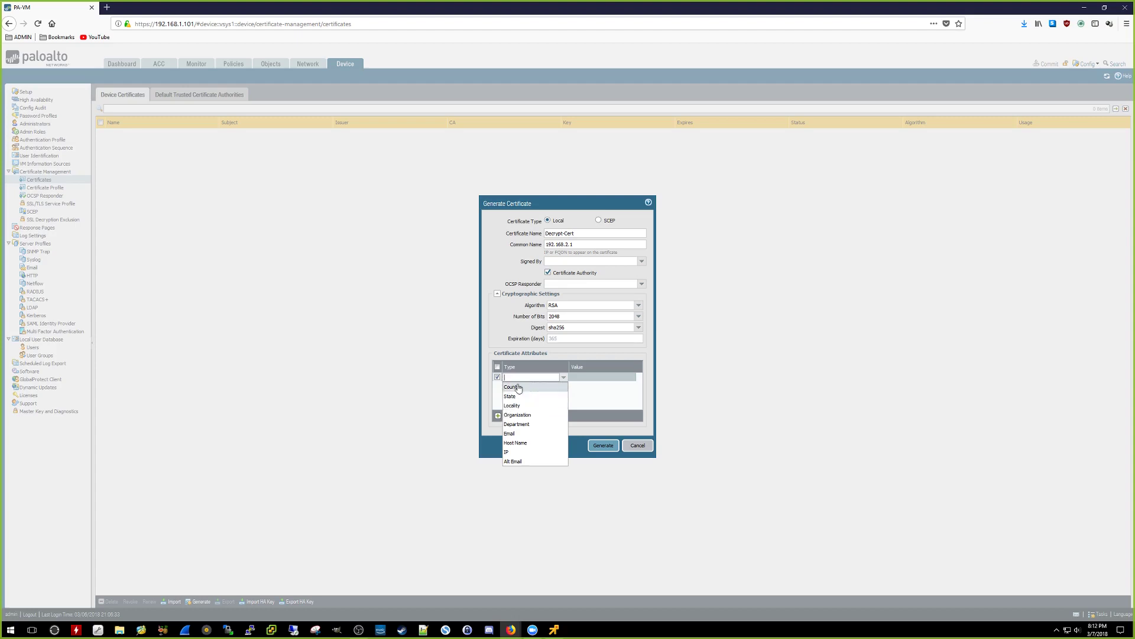
# Step: Add certificate attributes IP 192.168.2.1 and Country US
pyautogui.click(515, 453)
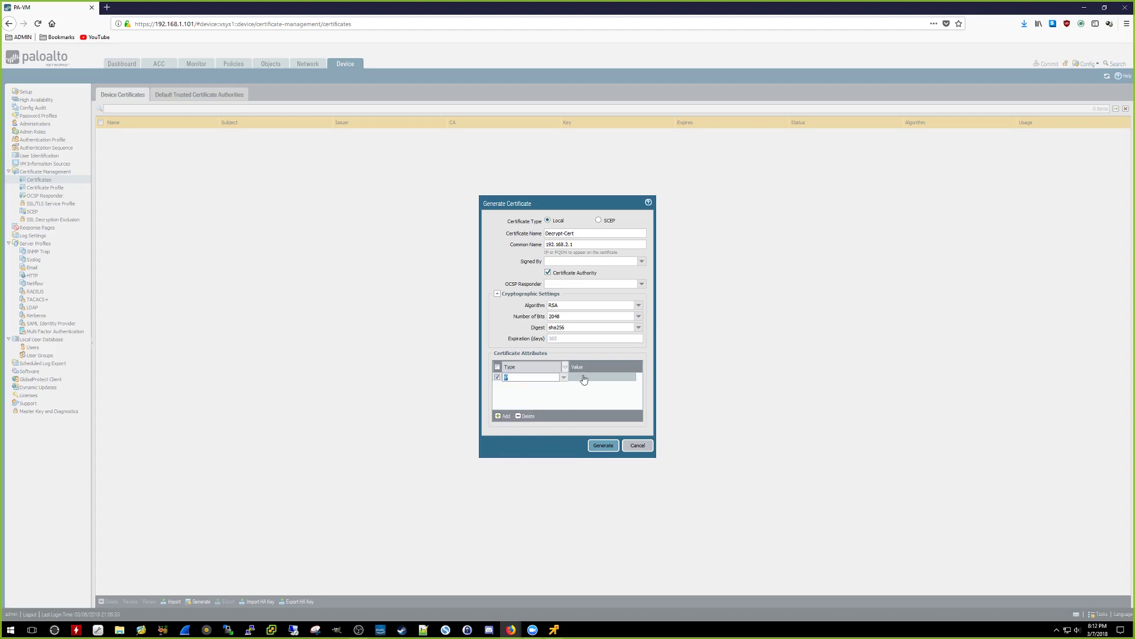
pyautogui.click(591, 376)
pyautogui.write('192.16')
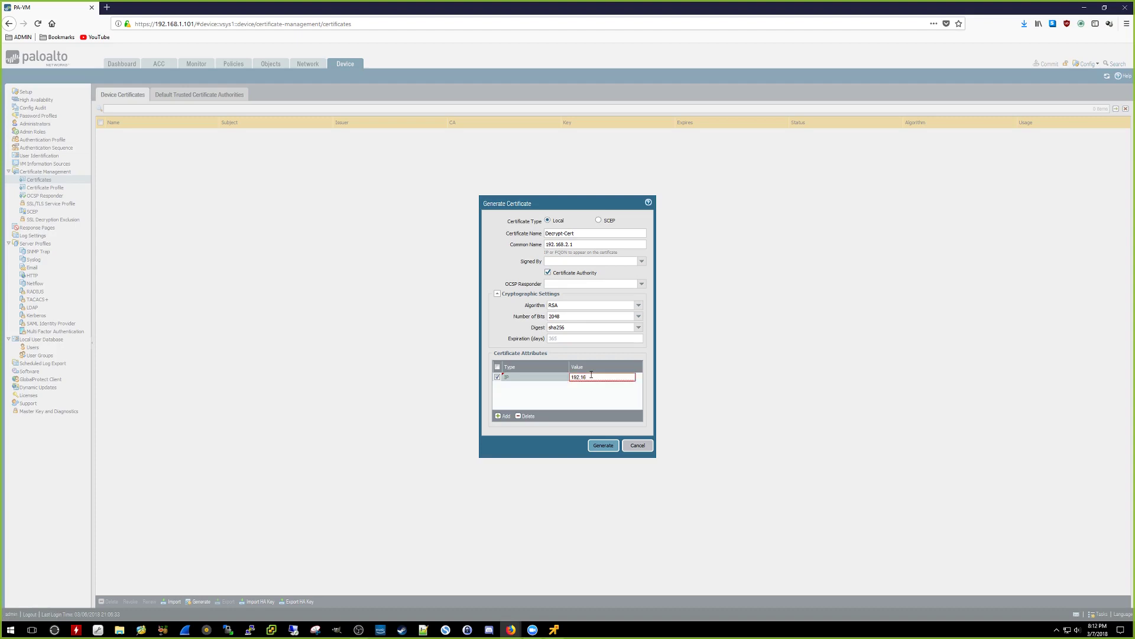
pyautogui.write('8.2.1')
pyautogui.click(503, 415)
pyautogui.click(521, 396)
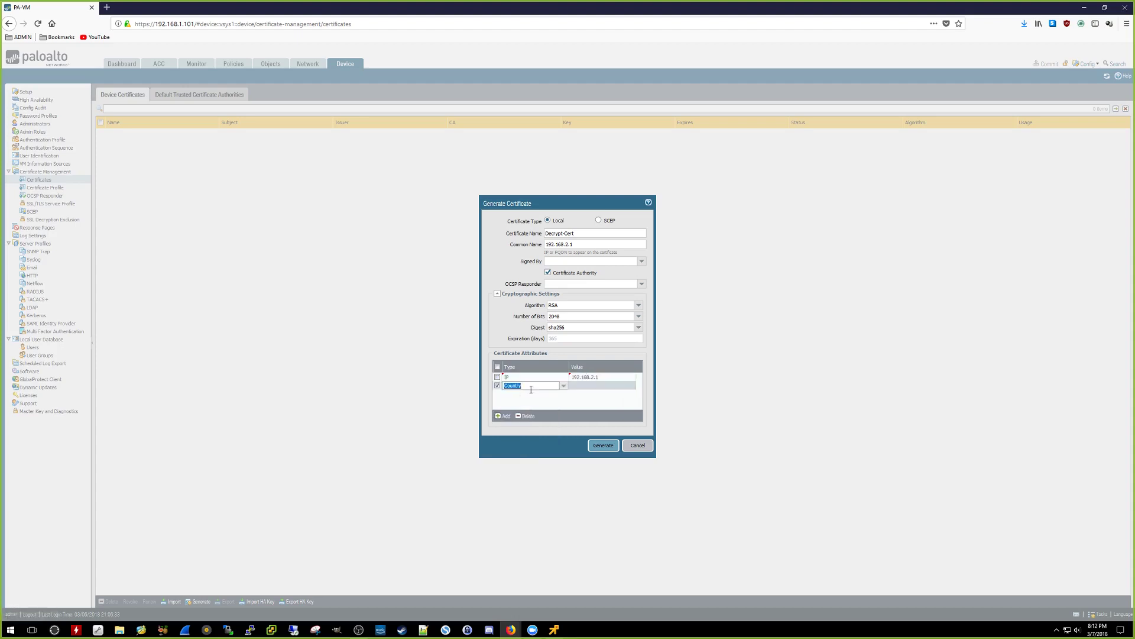
pyautogui.click(619, 390)
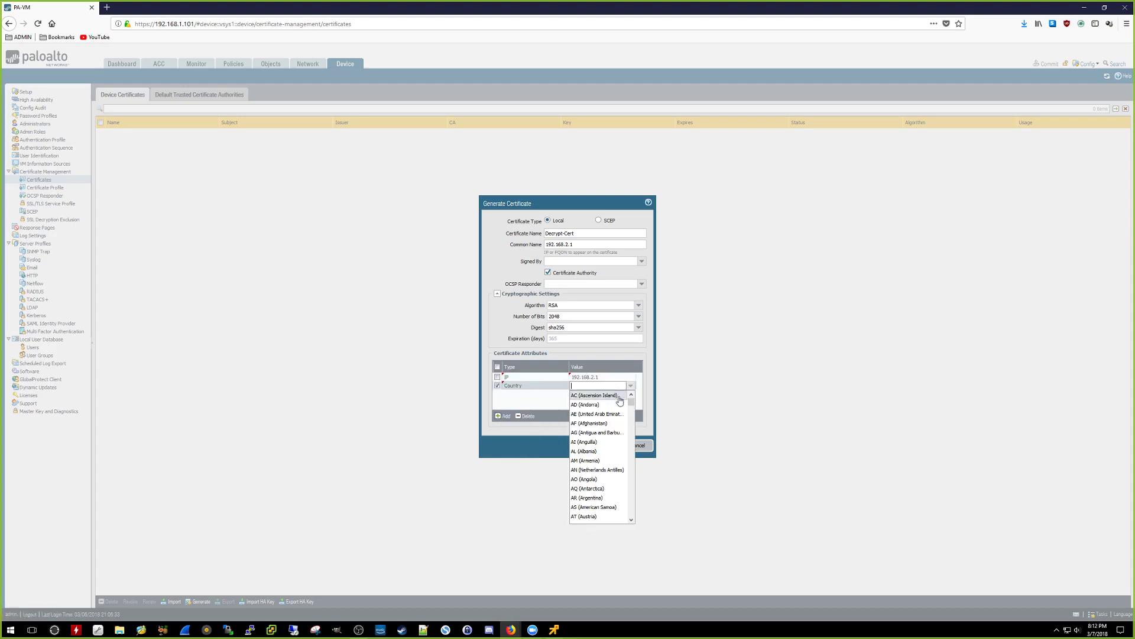
pyautogui.scroll(-1, 611, 411)
pyautogui.write('us')
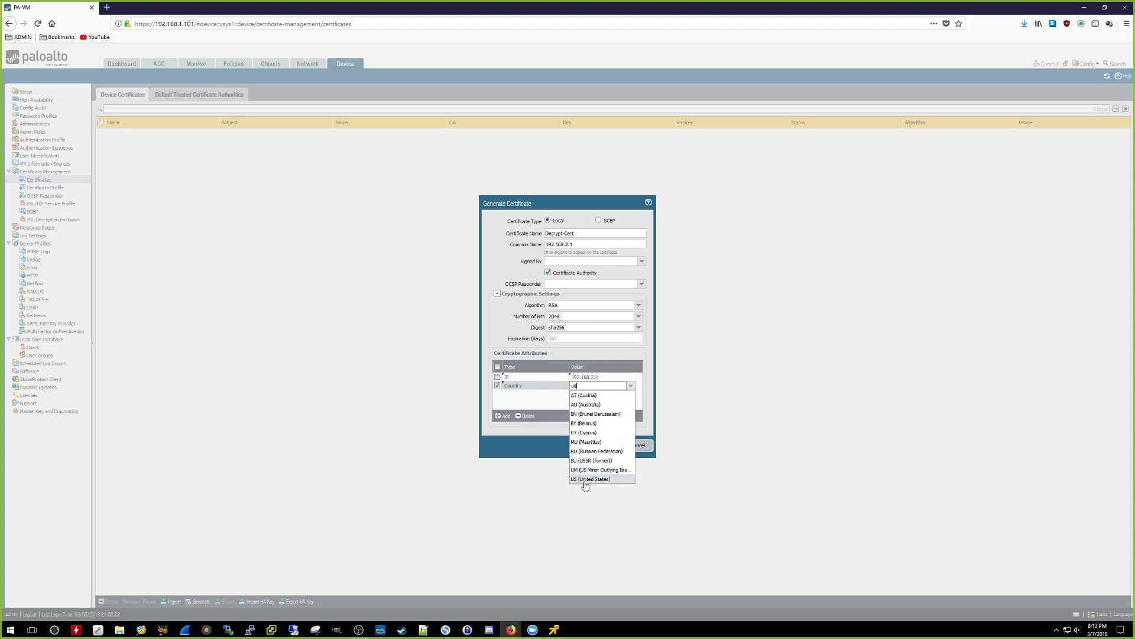
pyautogui.click(587, 480)
# Step: Add a State attribute MO and generate the Decrypt-Cert certificate
pyautogui.click(499, 415)
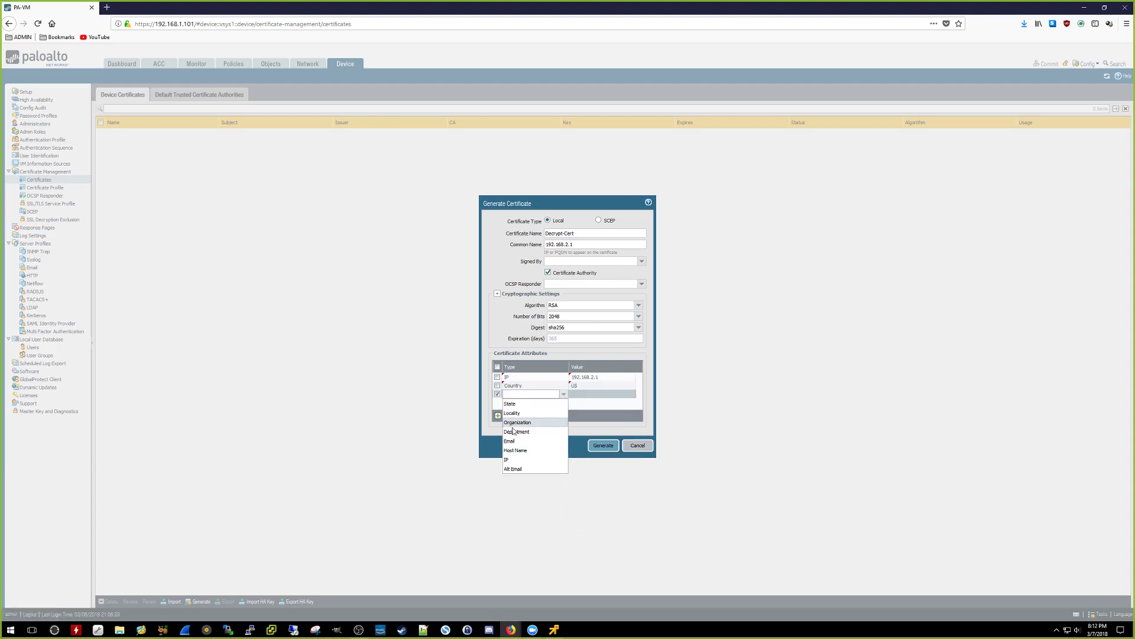
pyautogui.click(536, 405)
pyautogui.click(579, 393)
pyautogui.write('MO')
pyautogui.press('Return')
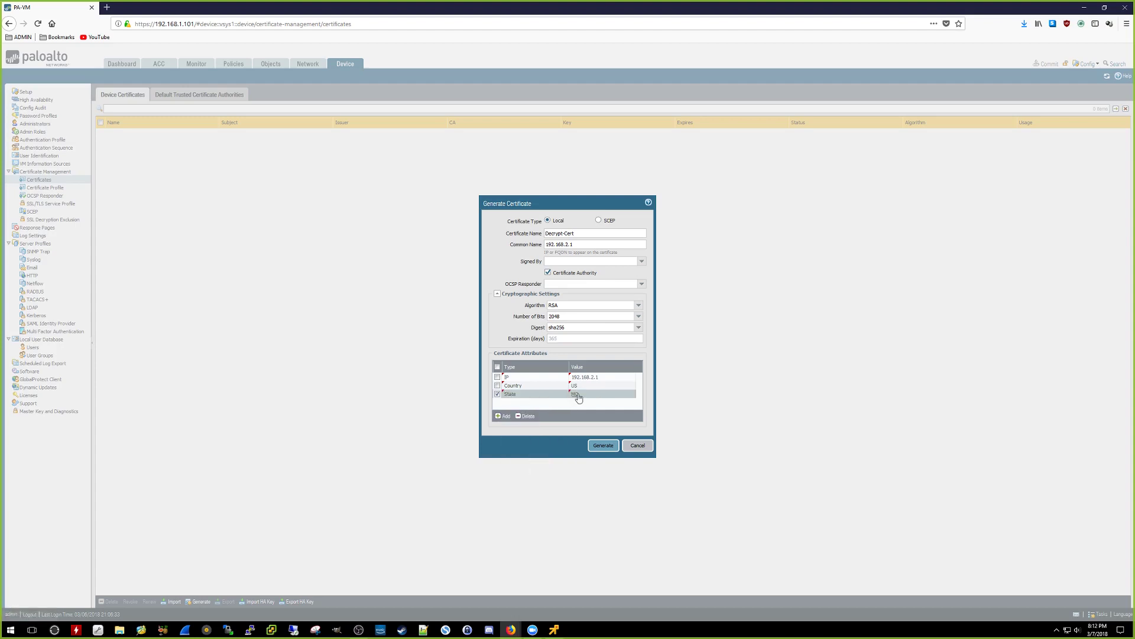
pyautogui.click(599, 449)
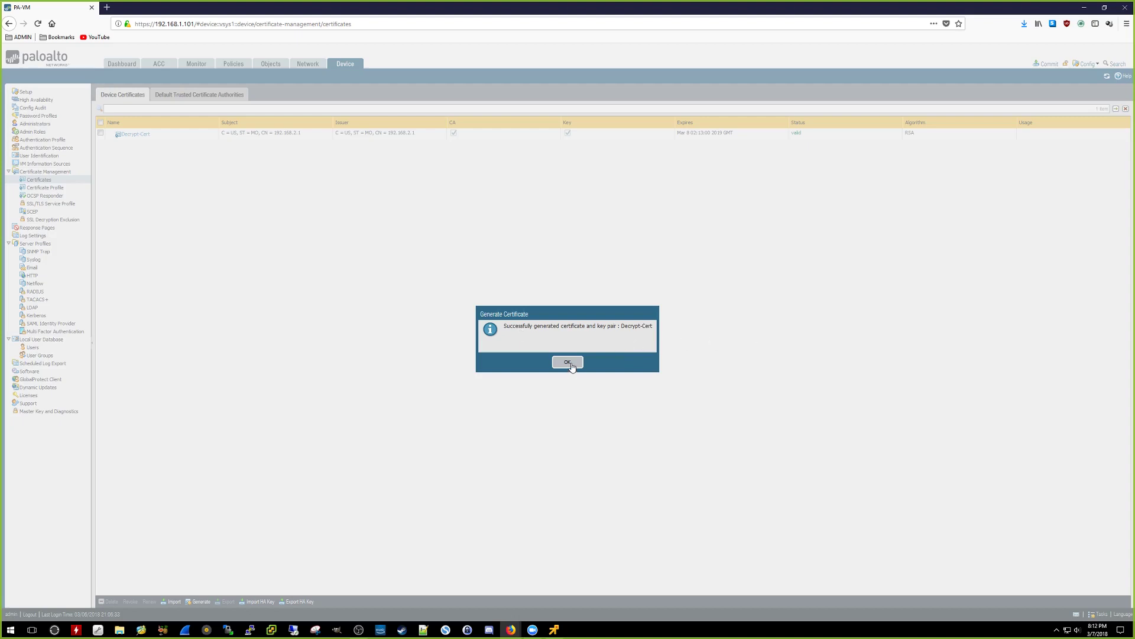
# Step: Mark Decrypt-Cert as Forward Trust Certificate and Trusted Root CA, then save
pyautogui.click(570, 364)
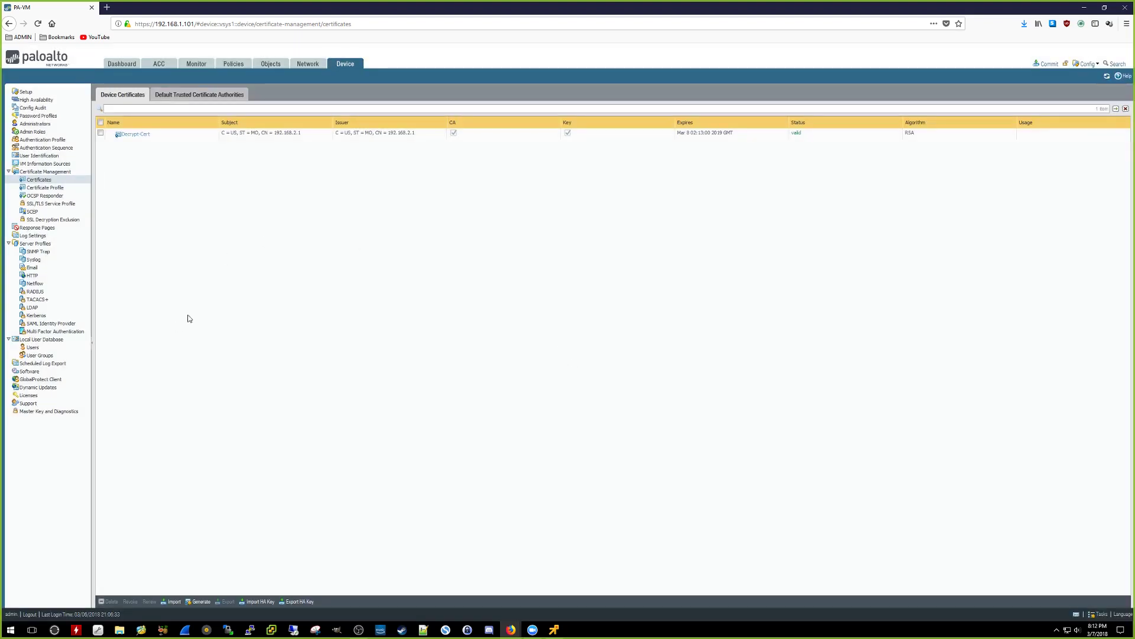
pyautogui.click(136, 134)
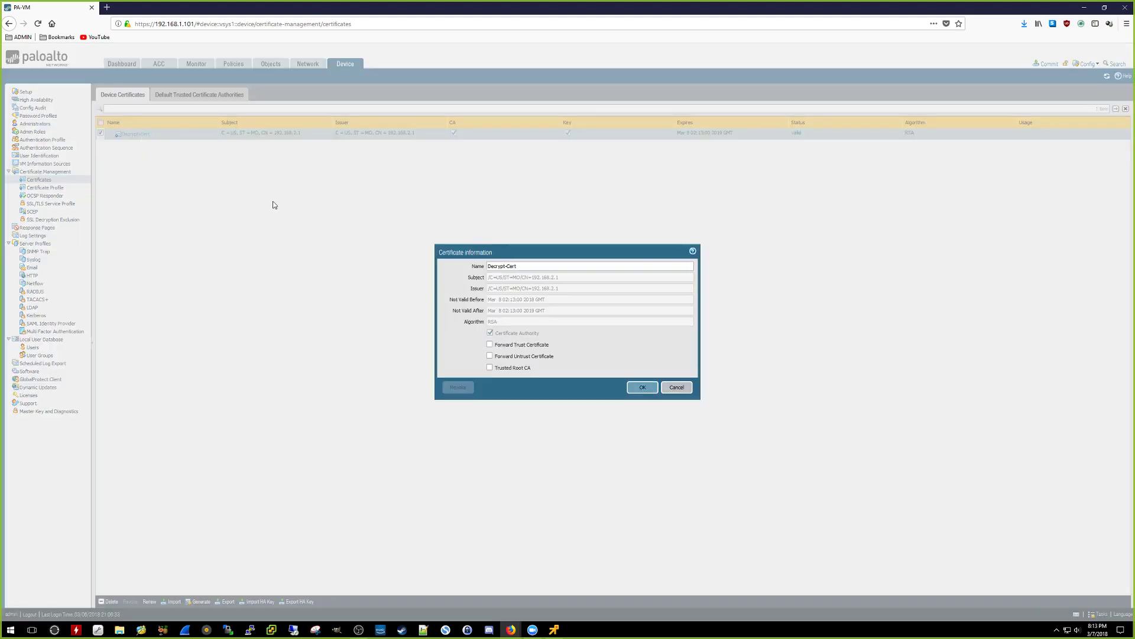
pyautogui.click(489, 346)
pyautogui.click(490, 368)
pyautogui.click(490, 345)
pyautogui.click(632, 387)
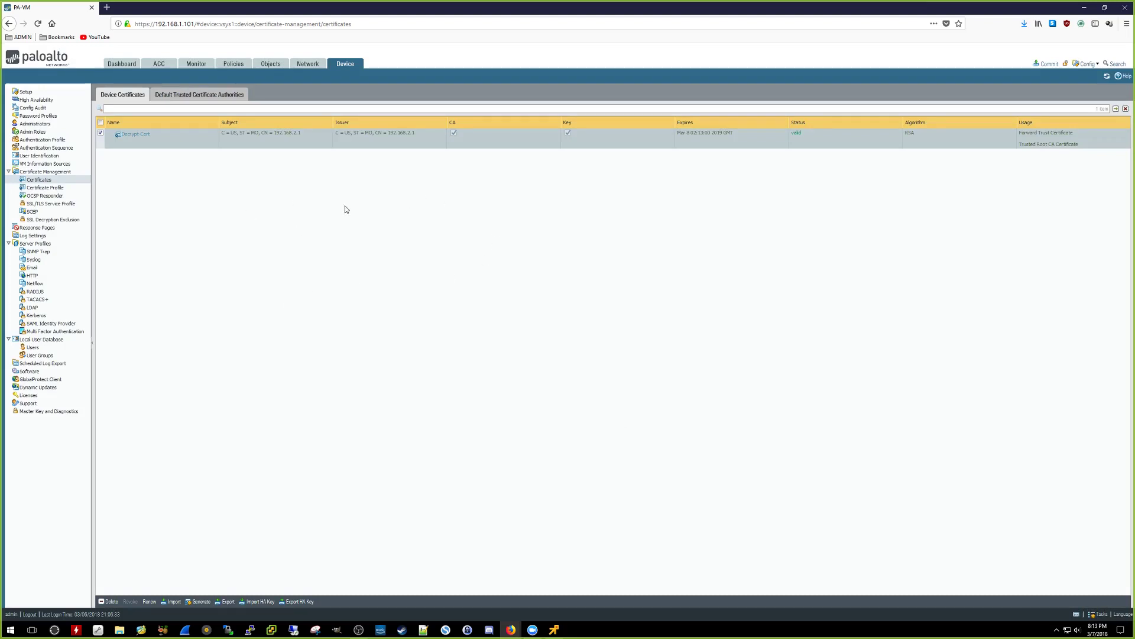
# Step: Commit the pending configuration and close the successful commit report
pyautogui.click(1042, 65)
pyautogui.click(635, 434)
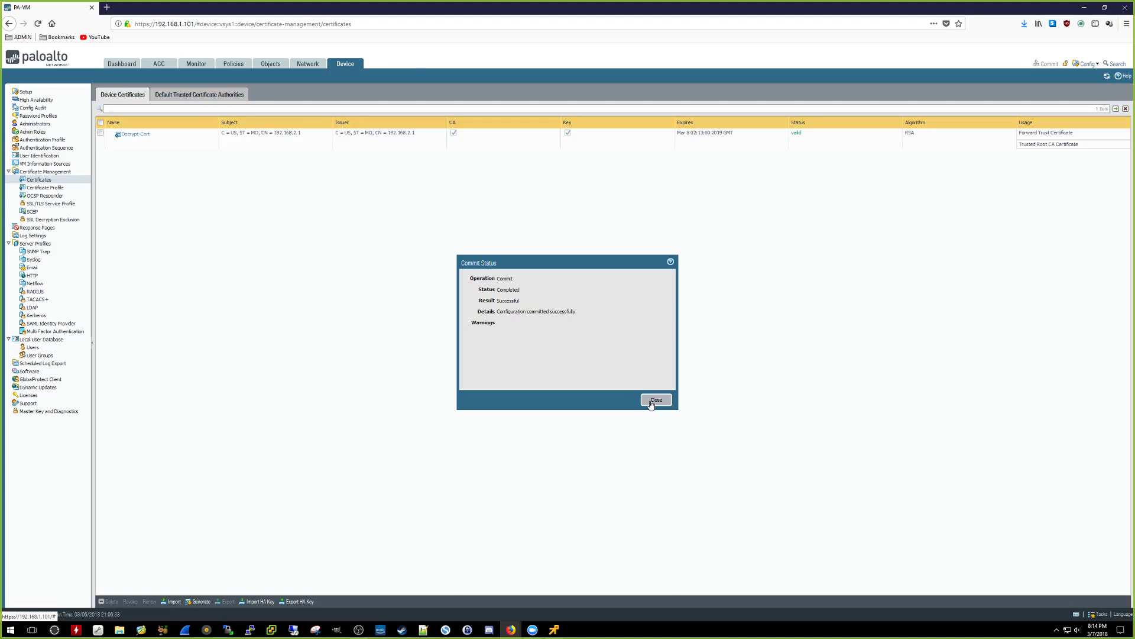
pyautogui.click(651, 404)
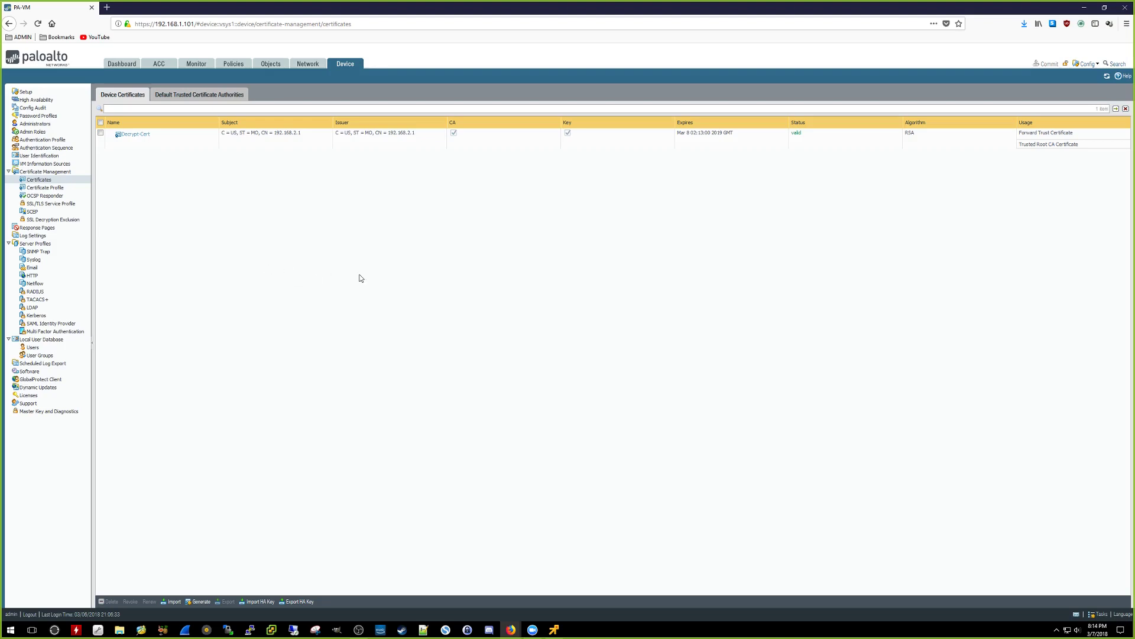
pyautogui.click(554, 628)
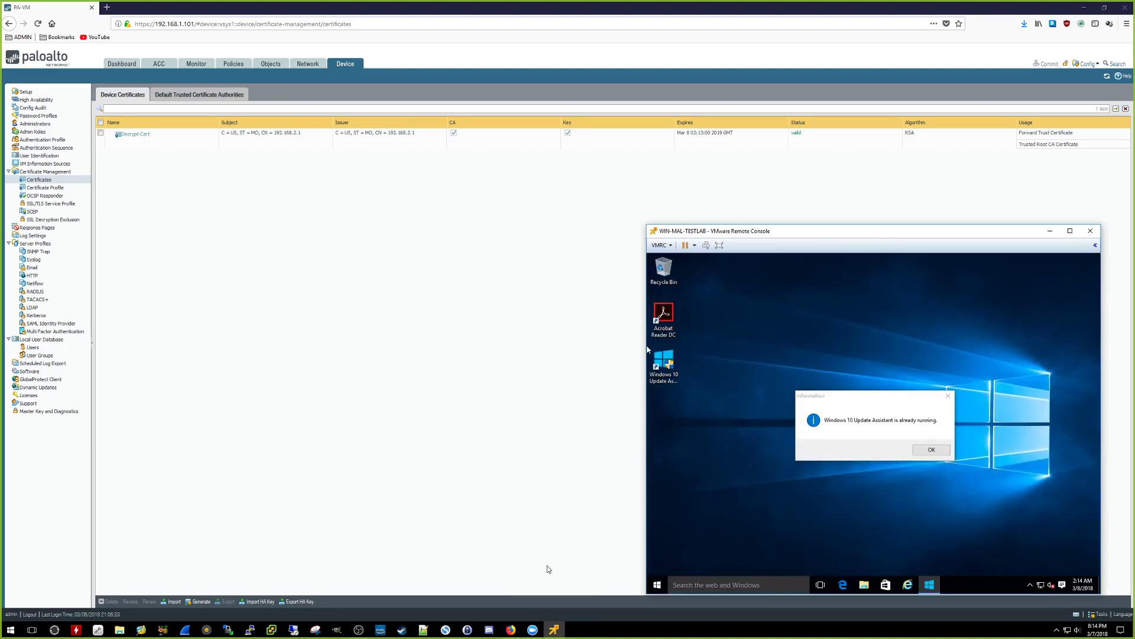
pyautogui.click(928, 453)
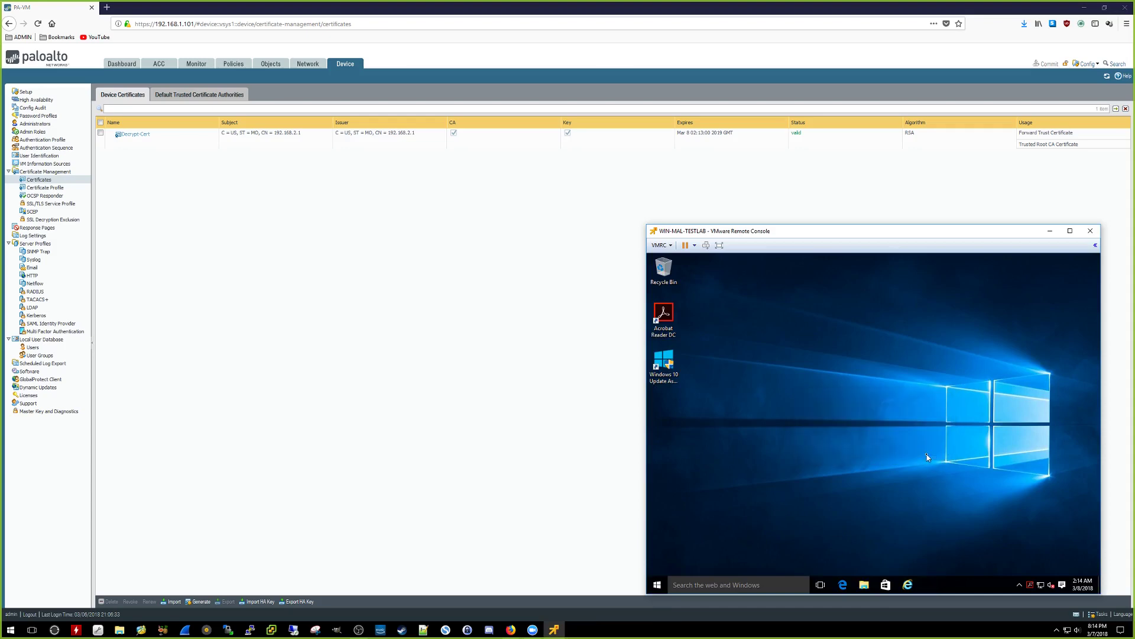
pyautogui.click(909, 586)
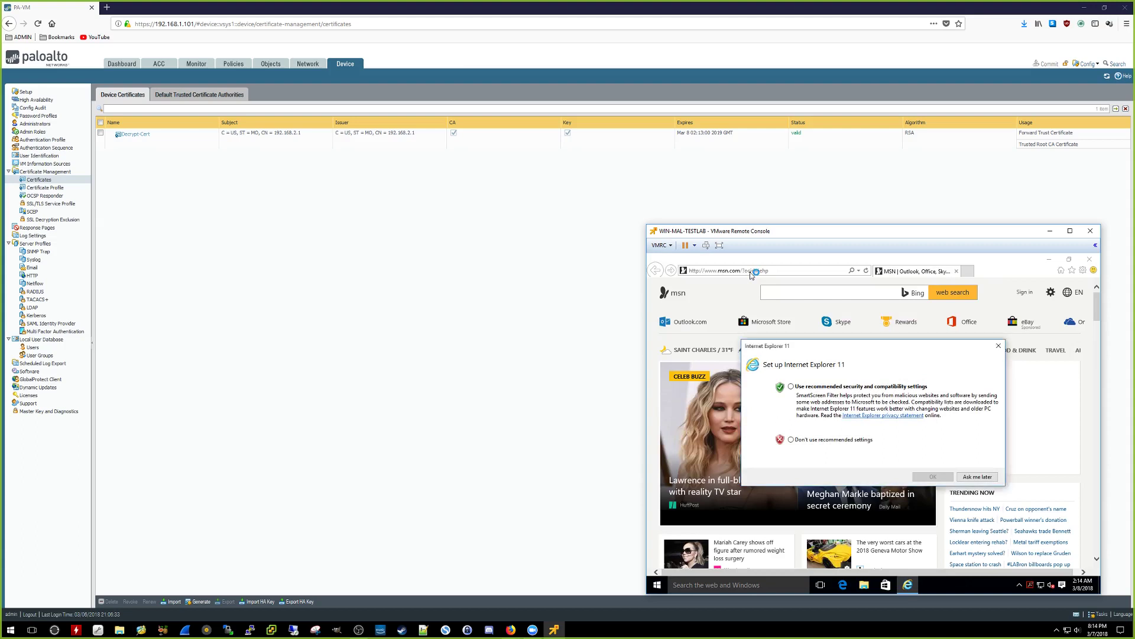
pyautogui.click(977, 477)
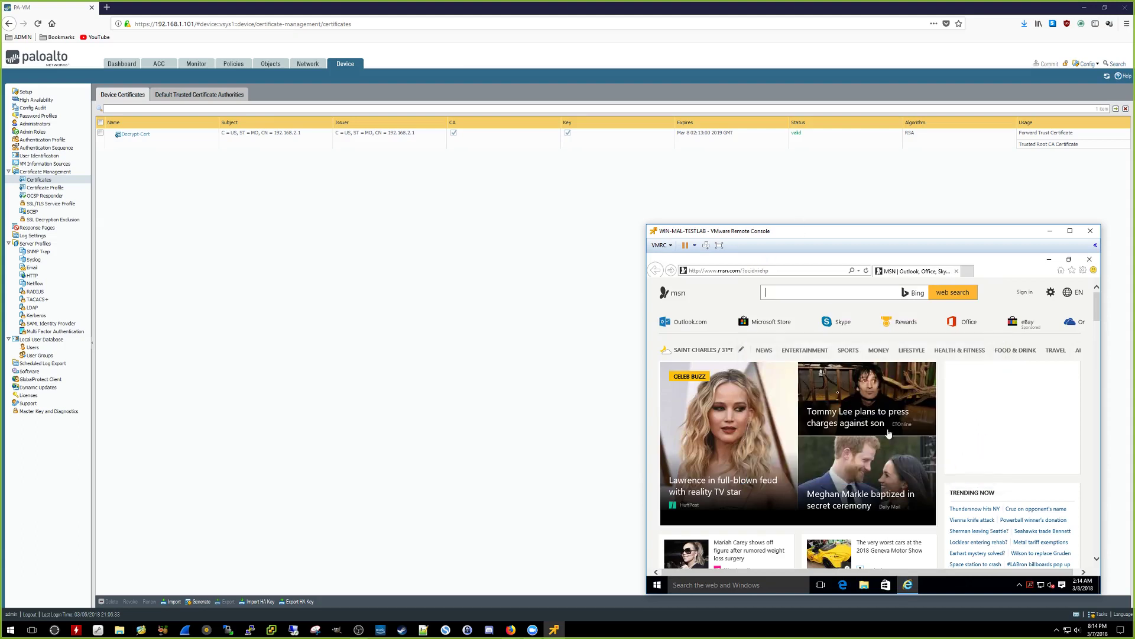
pyautogui.click(762, 270)
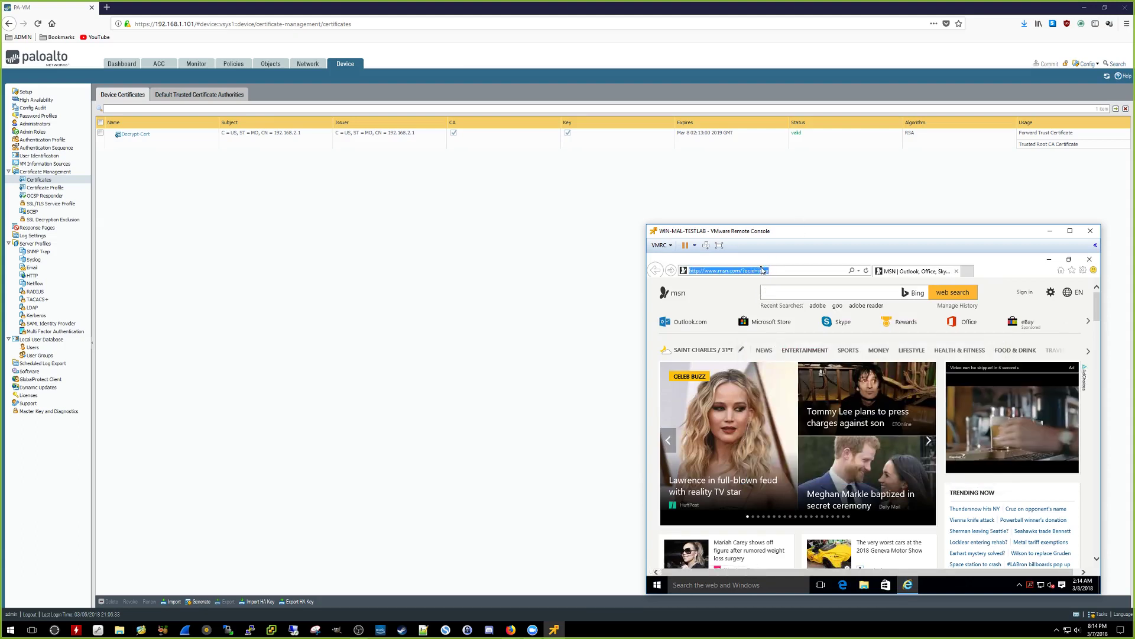
pyautogui.write('https://192.1')
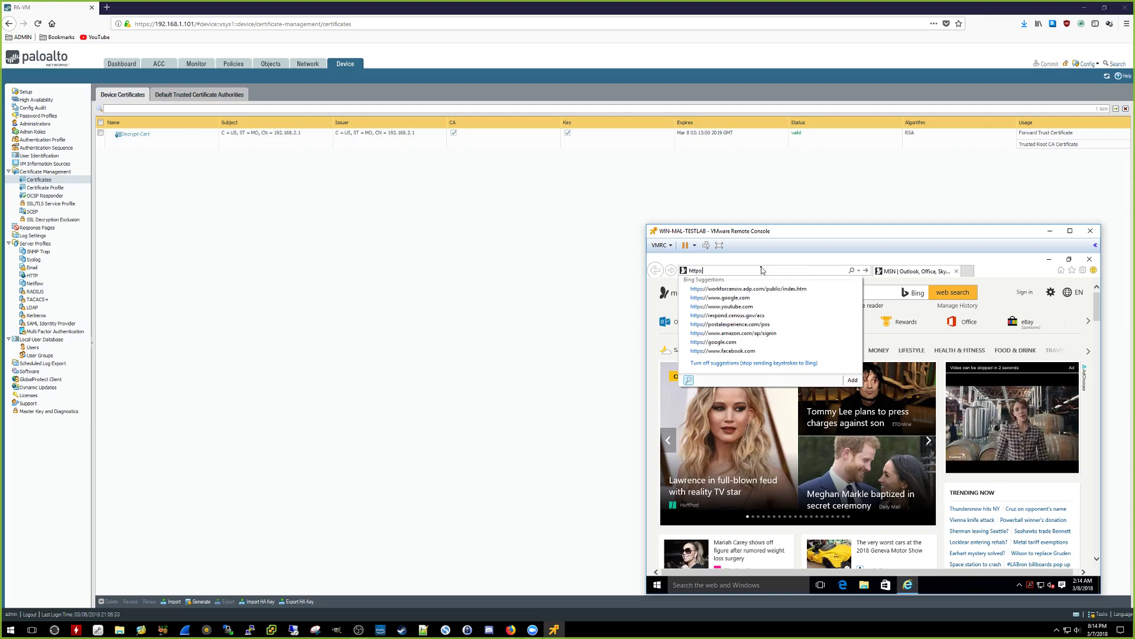
pyautogui.write('68.2.1')
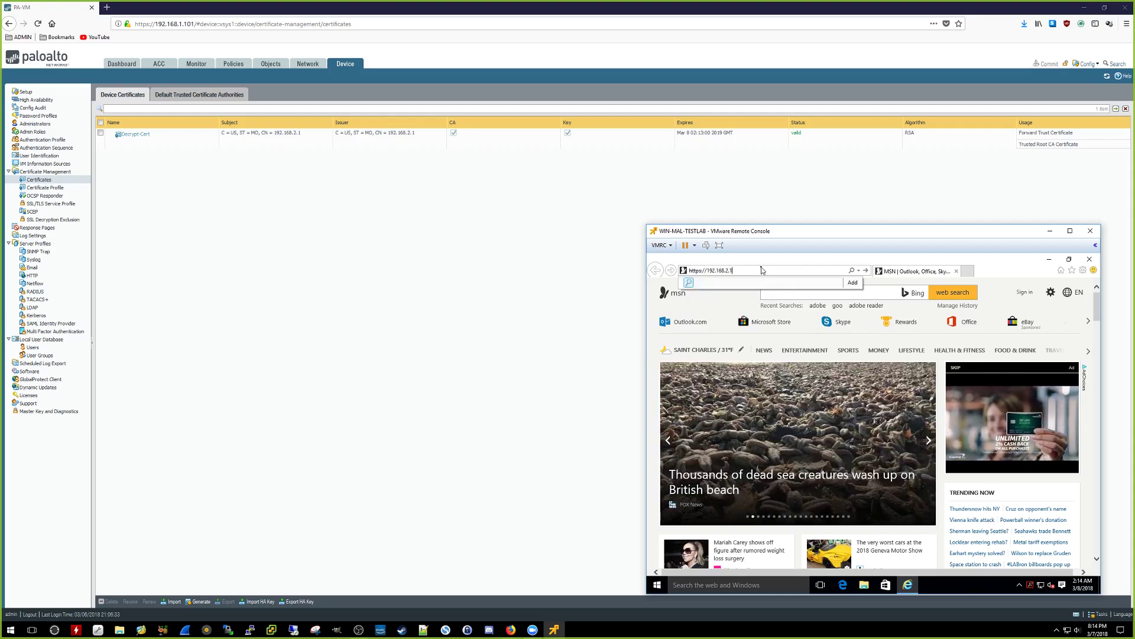
pyautogui.press('Return')
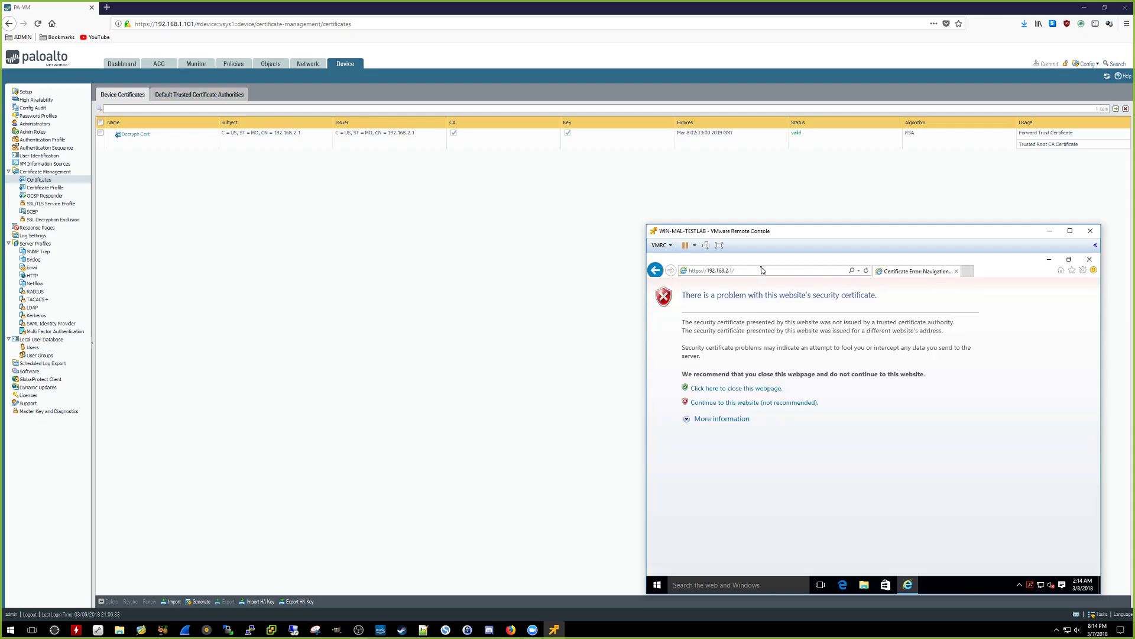
pyautogui.click(739, 402)
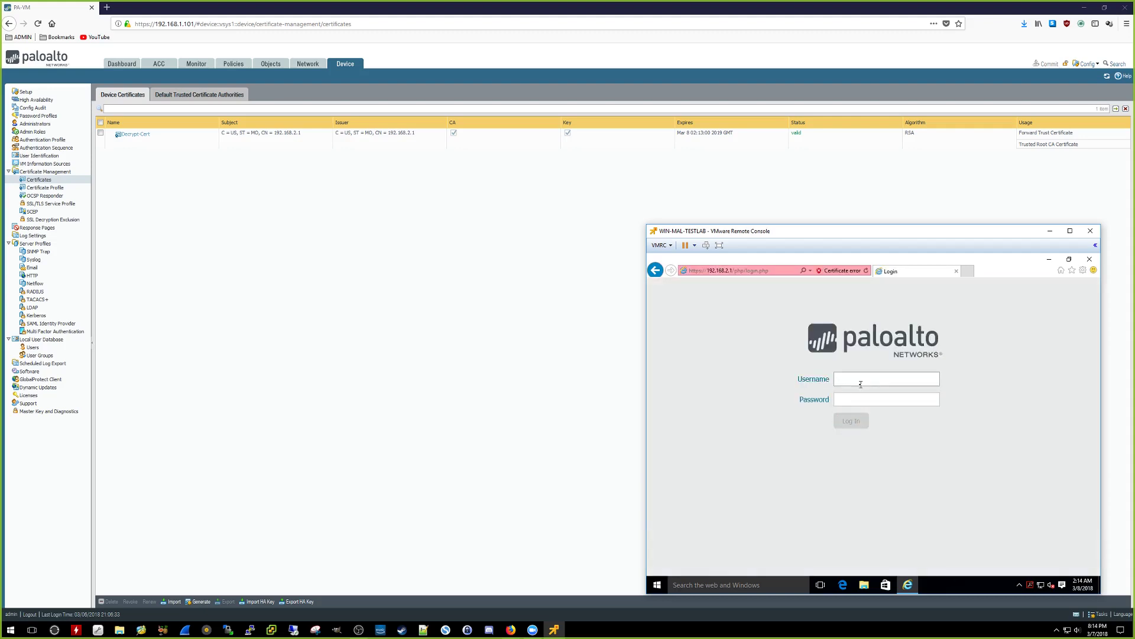
# Step: Log in to the firewall web interface as admin with the account password
pyautogui.click(861, 385)
pyautogui.write('admin')
pyautogui.press('Tab')
pyautogui.write('•••••••')
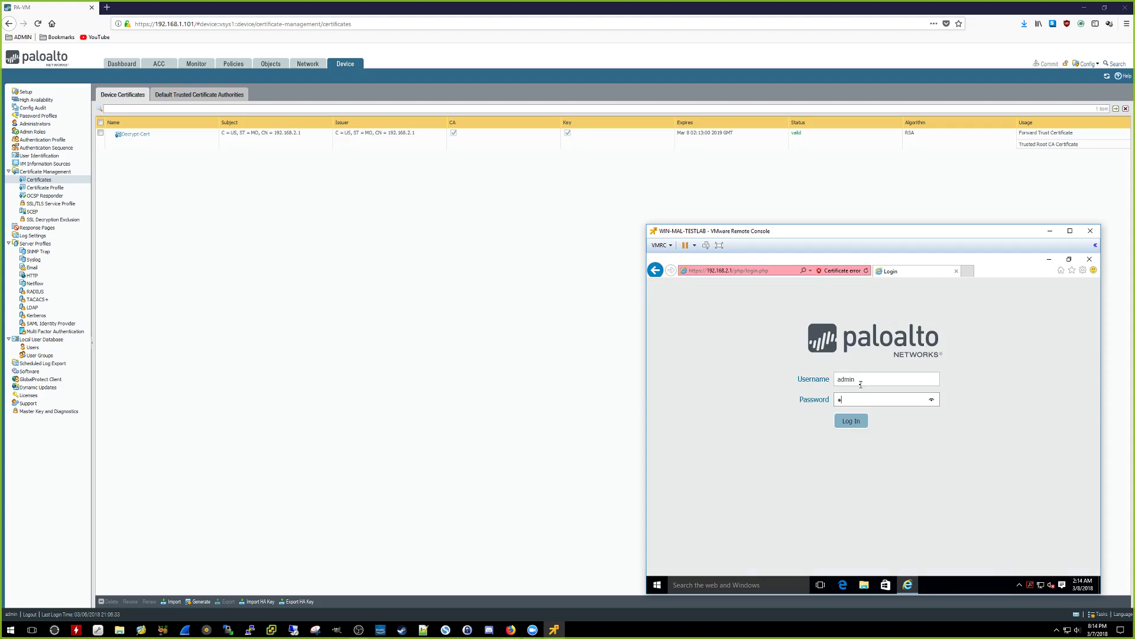
pyautogui.write('••••')
pyautogui.press('Return')
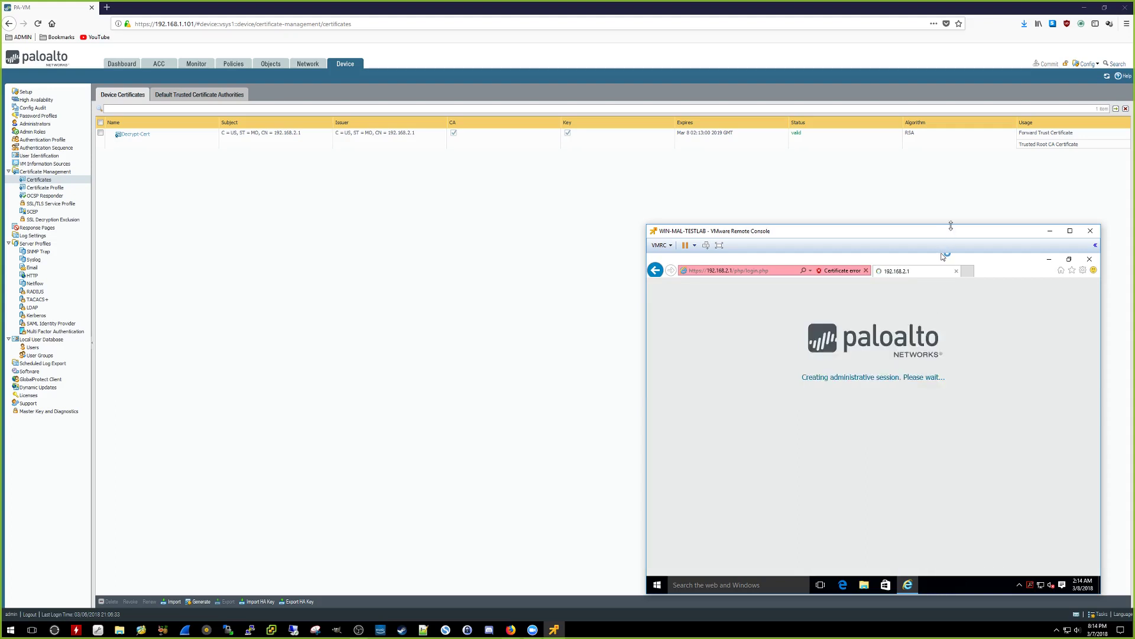
pyautogui.moveTo(949, 233); pyautogui.dragTo(919, 206)
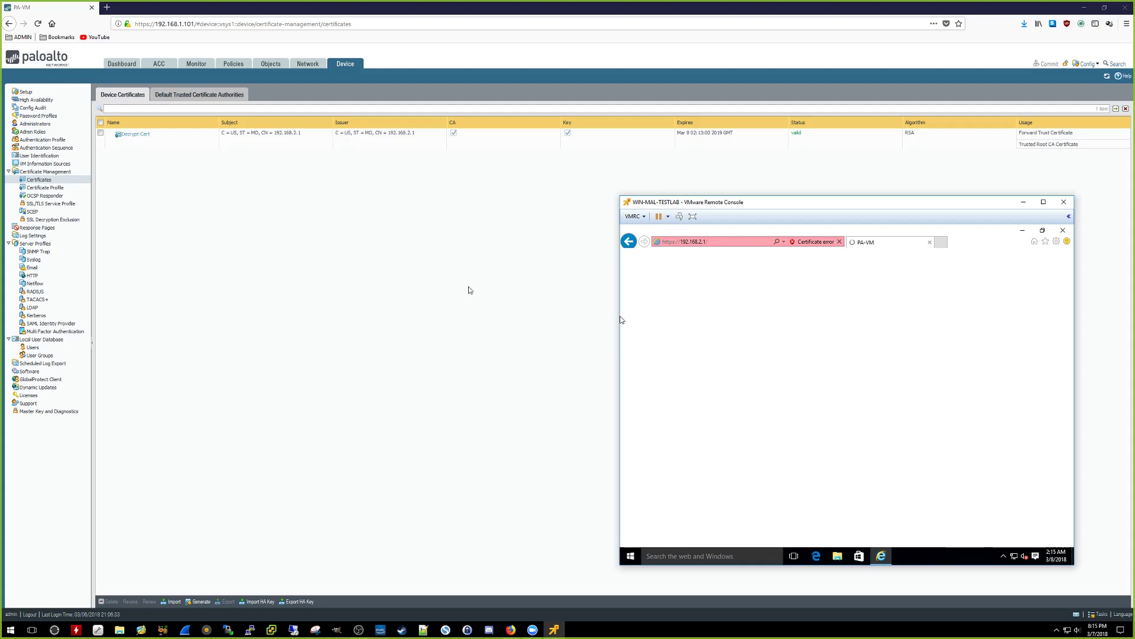
# Step: Bring the host browser's PAN-OS Device Certificates page in front of the VM console
pyautogui.click(303, 285)
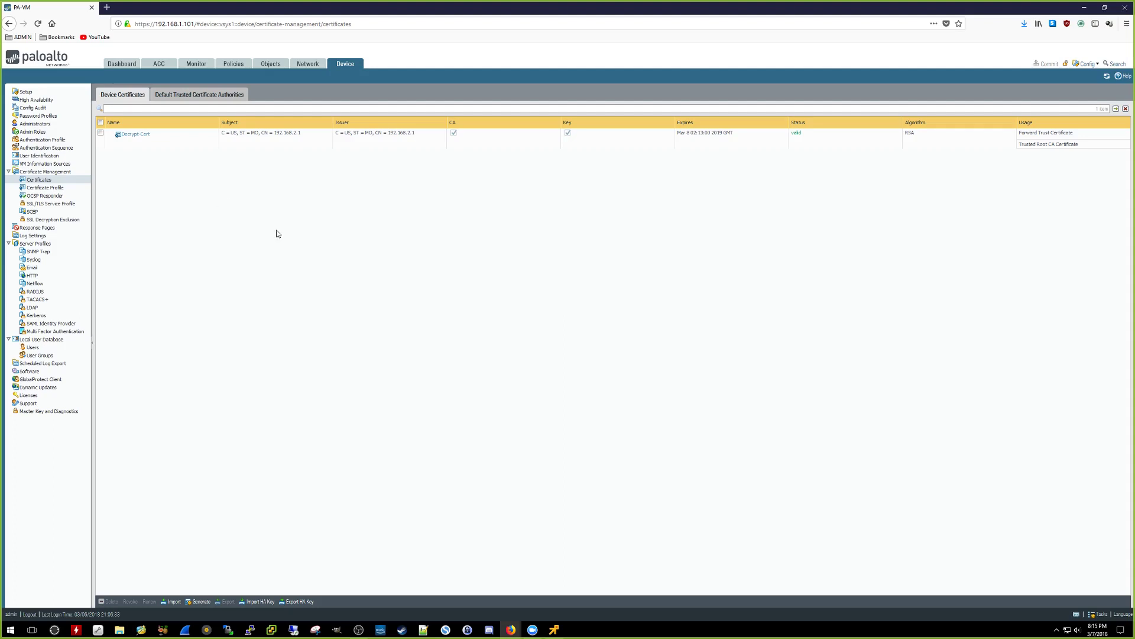
# Step: Create a decryption rule named Default-Decrypt with source zone INSIDE
pyautogui.click(234, 64)
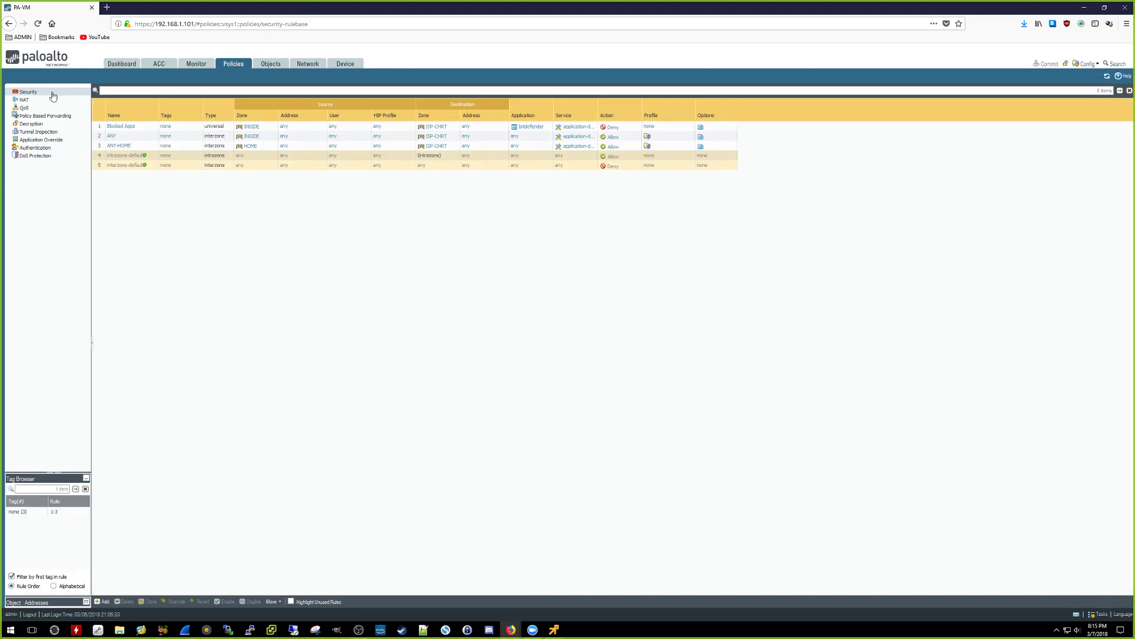
pyautogui.click(65, 125)
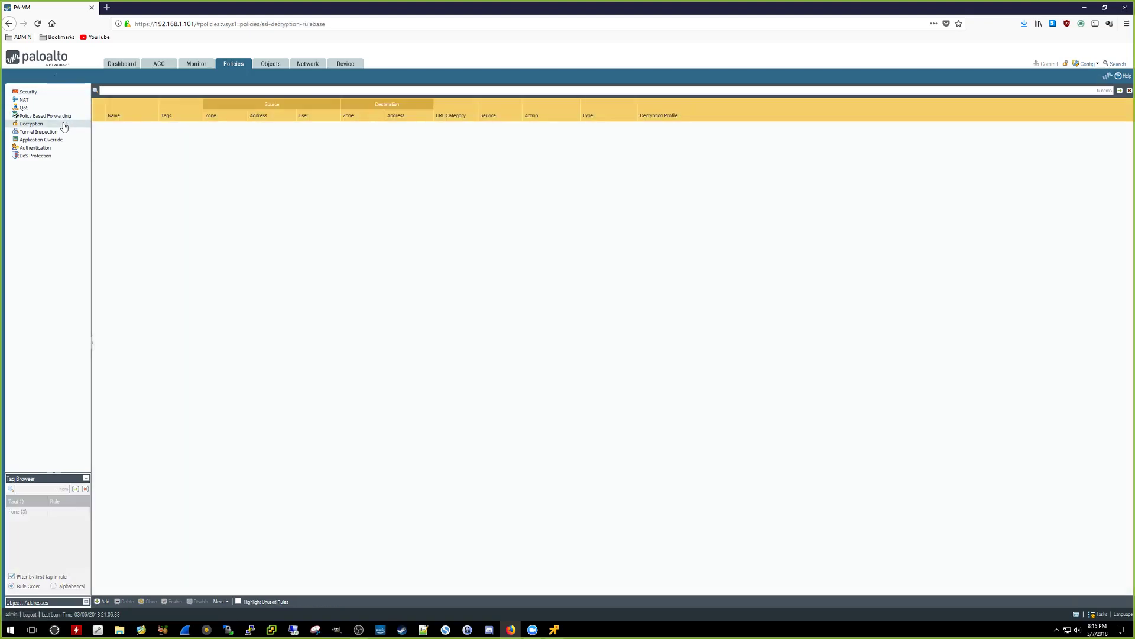
pyautogui.click(102, 602)
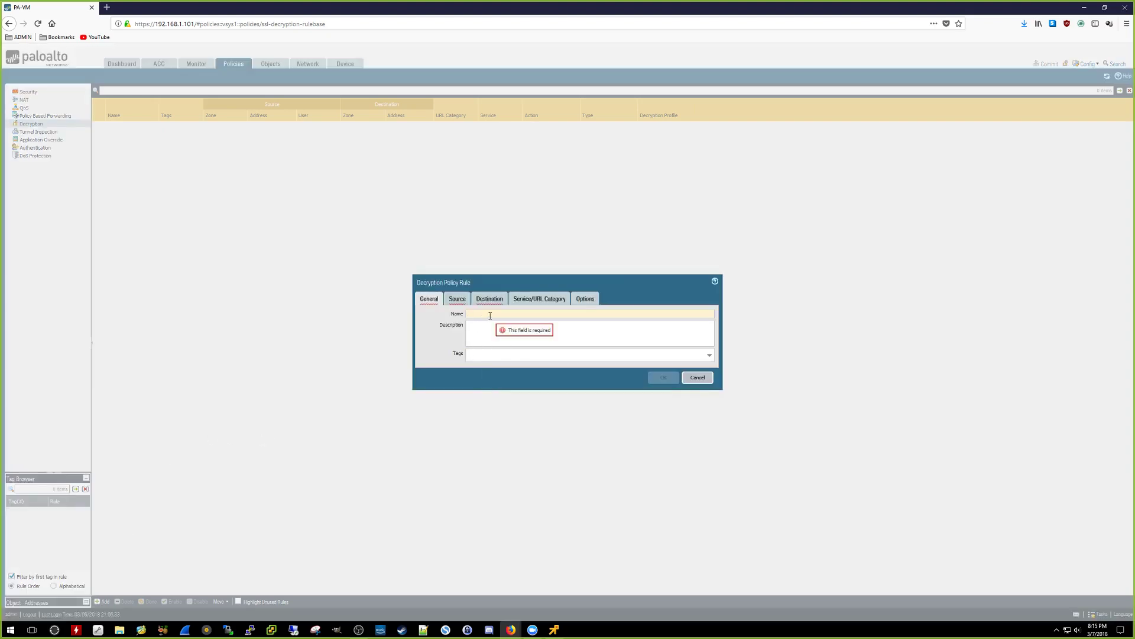
pyautogui.write('efault-Decrypt')
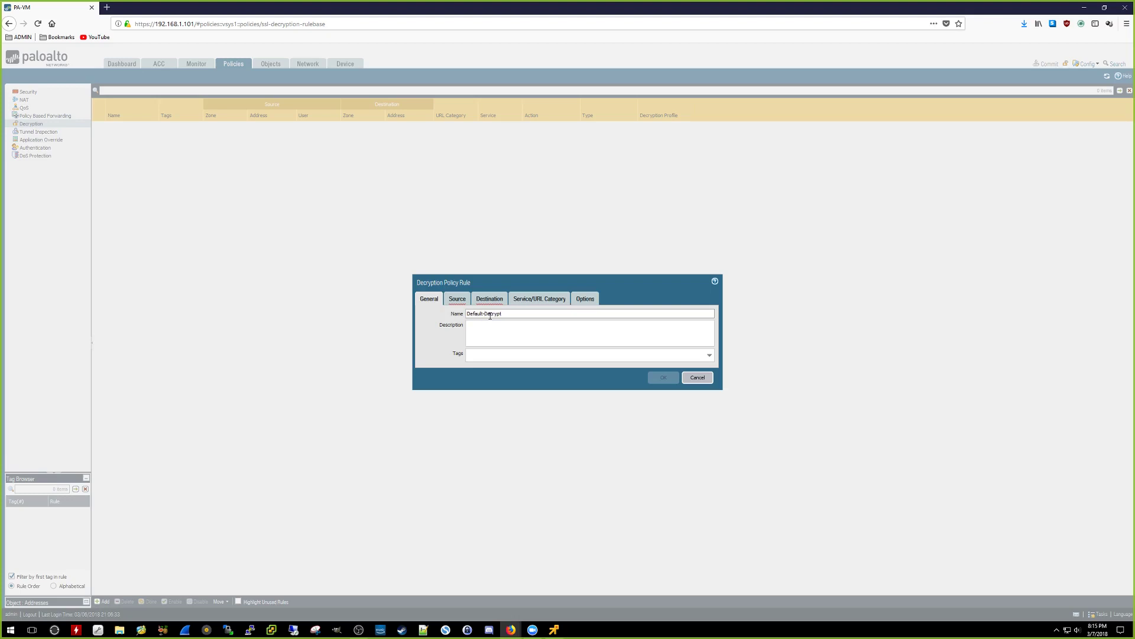
pyautogui.click(458, 300)
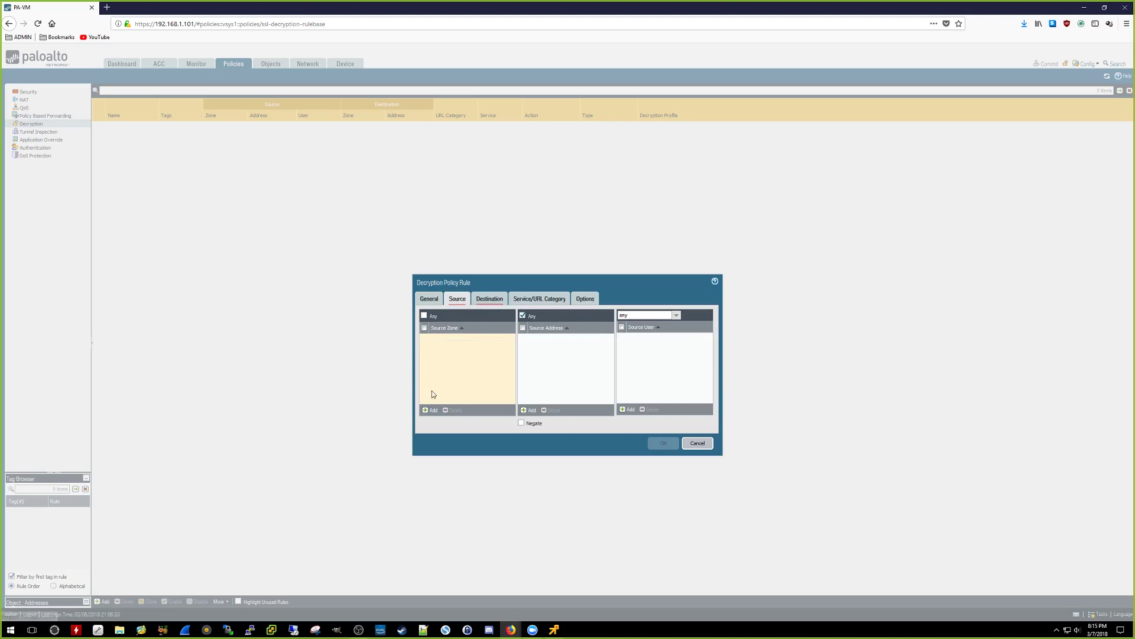
pyautogui.click(432, 412)
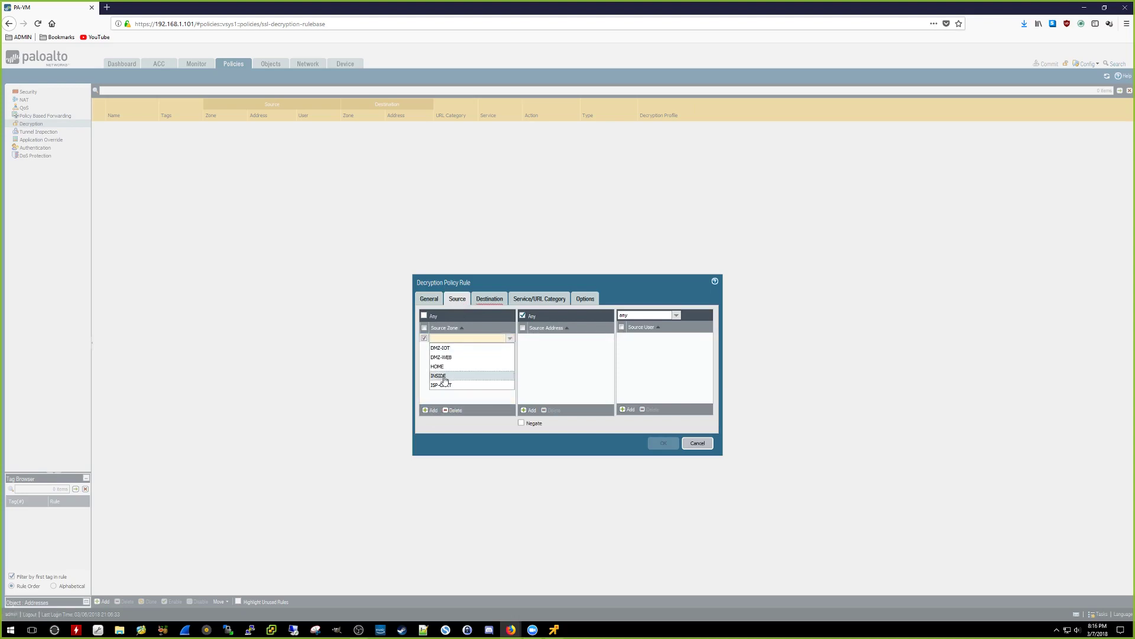
pyautogui.click(440, 376)
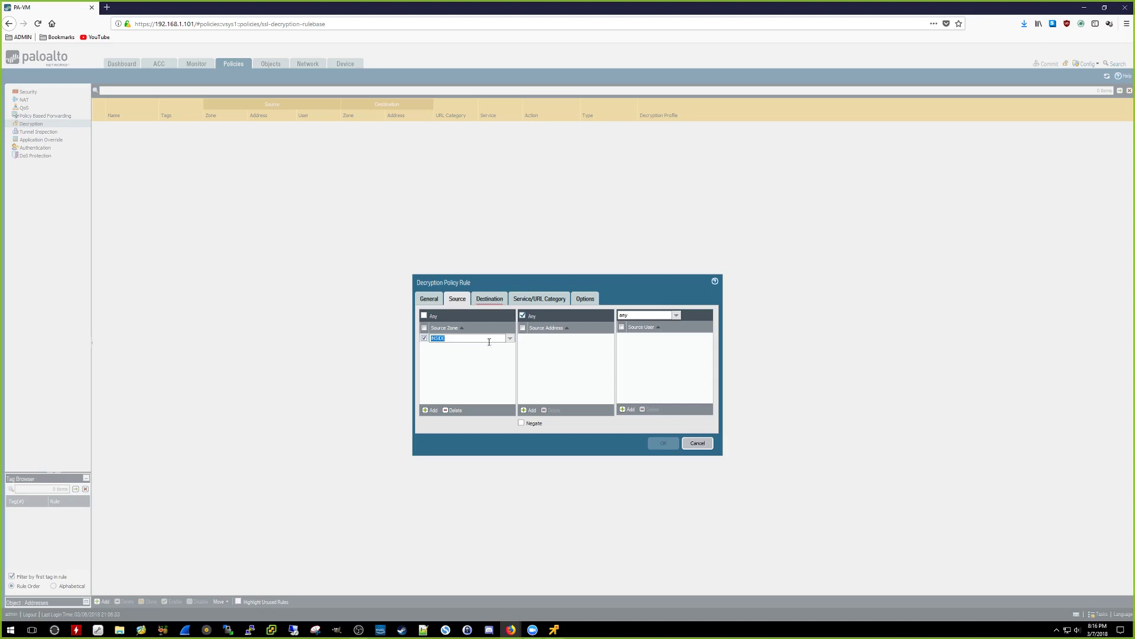
# Step: Set destination zone ISP-CHRT and service service-https, leaving URL category Any
pyautogui.click(490, 300)
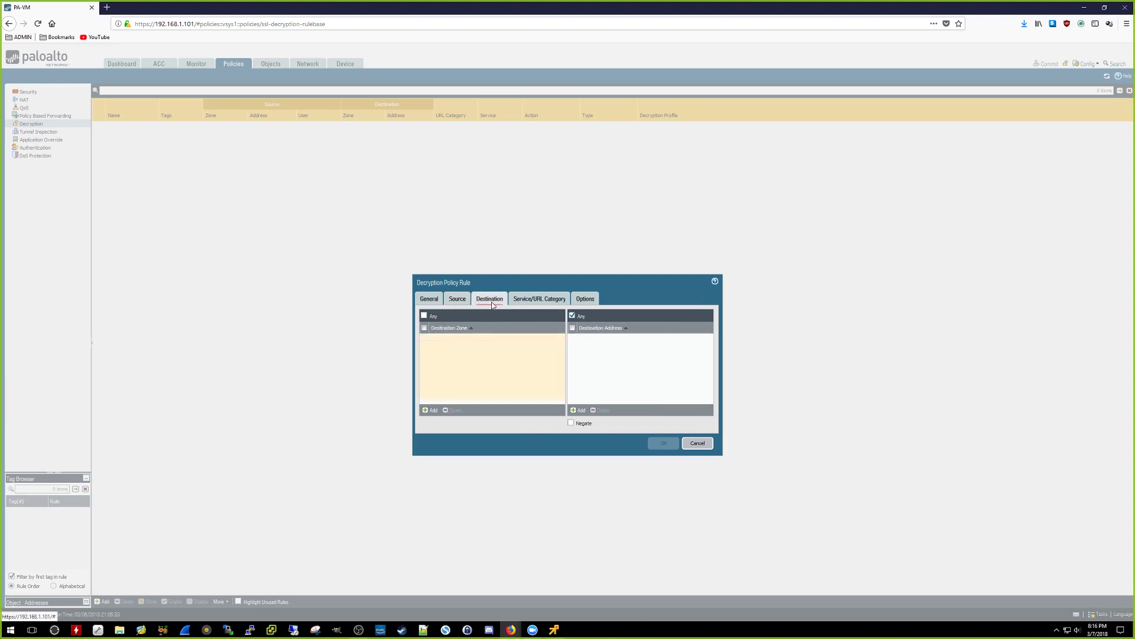
pyautogui.click(429, 410)
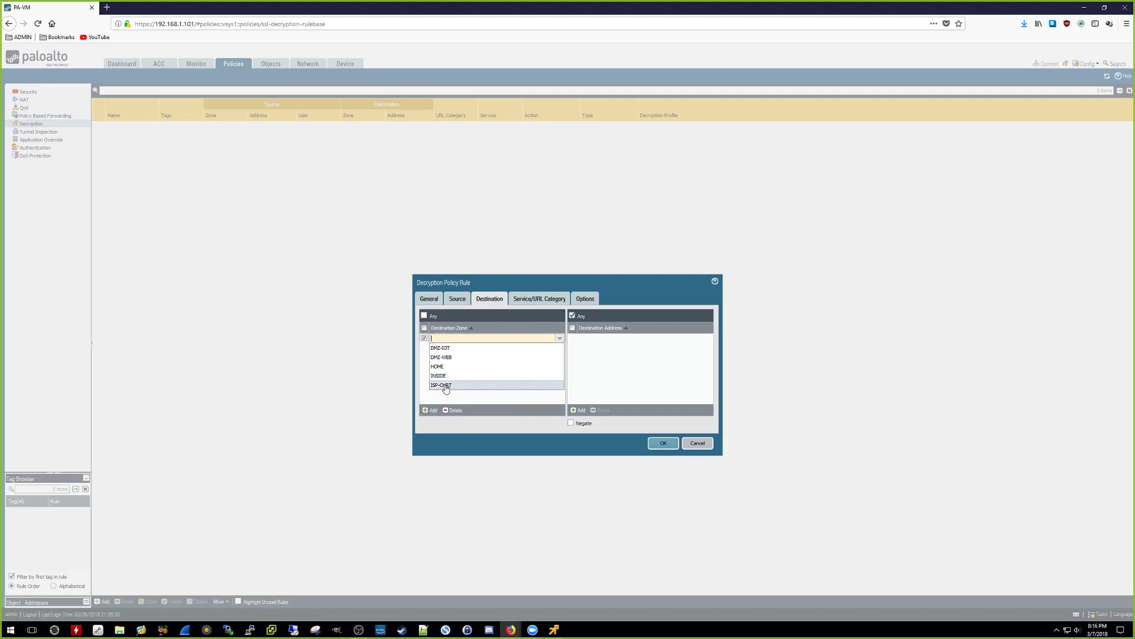
pyautogui.click(456, 386)
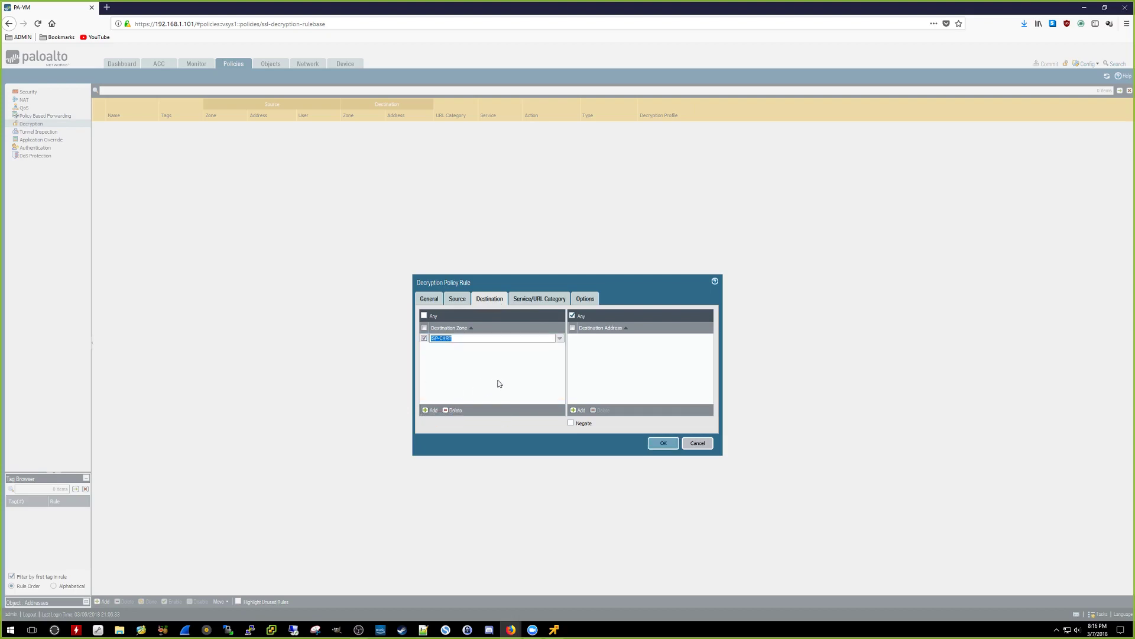
pyautogui.click(550, 301)
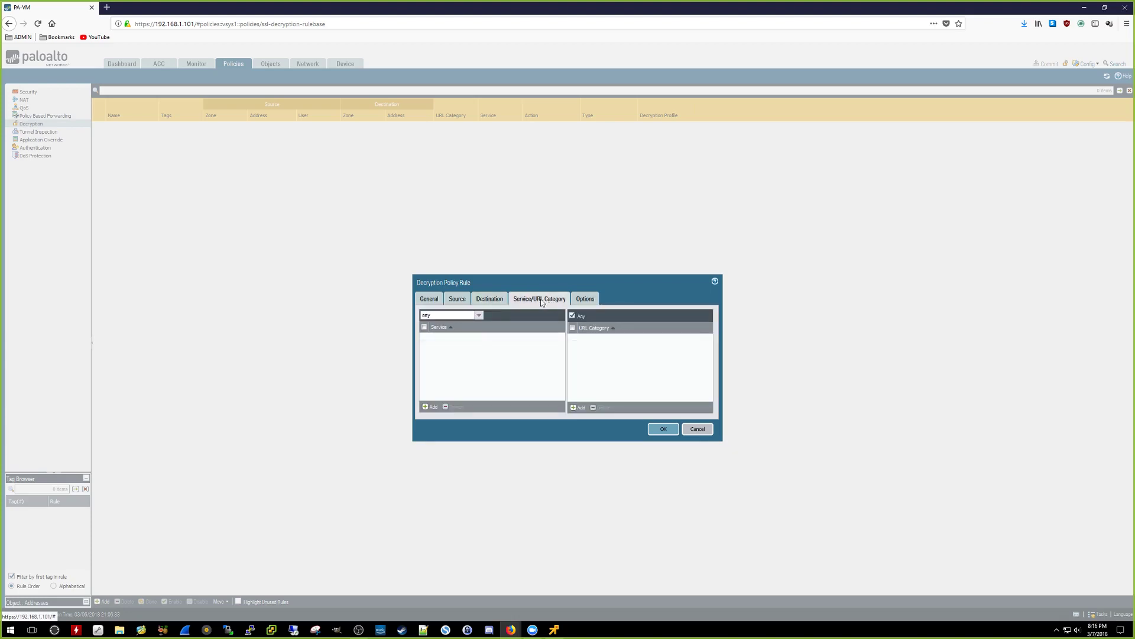
pyautogui.click(430, 407)
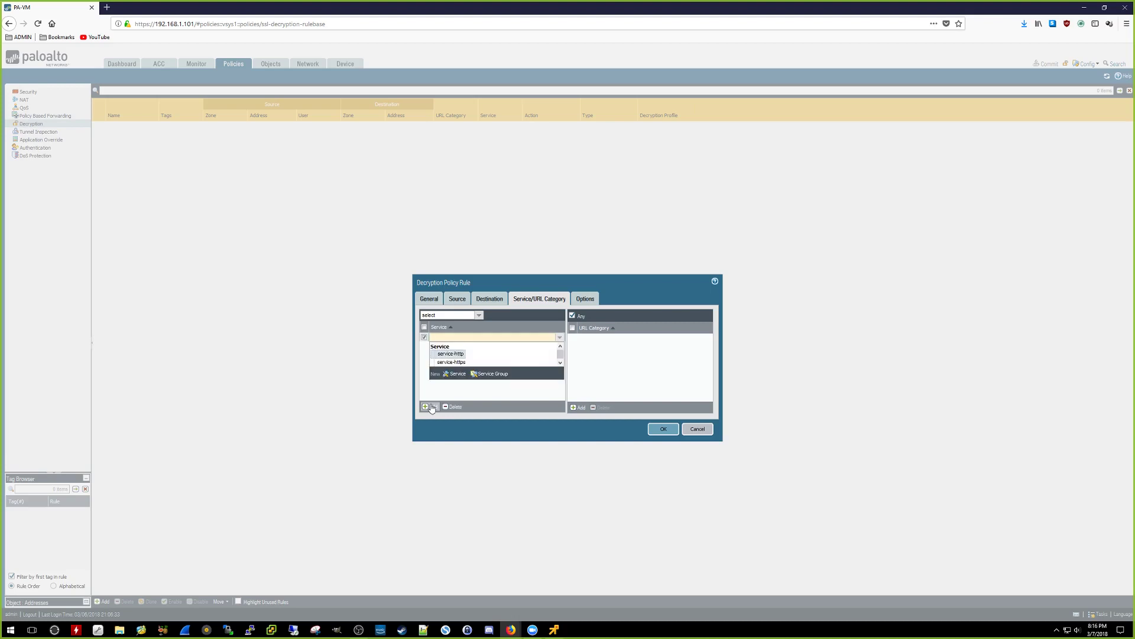
pyautogui.click(455, 362)
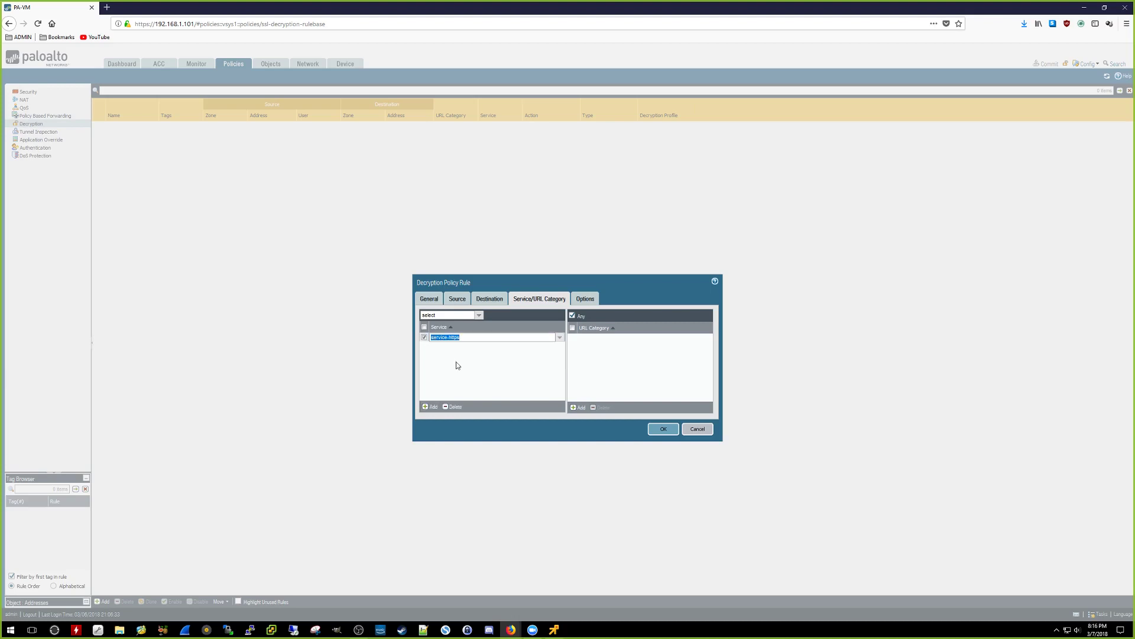
pyautogui.click(535, 356)
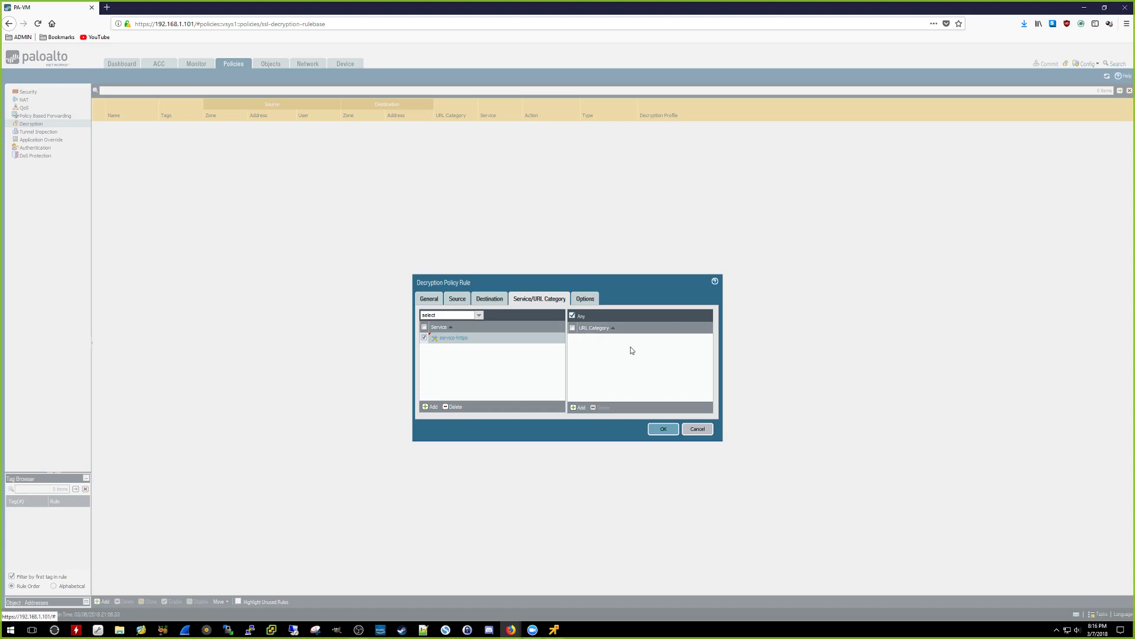
pyautogui.click(575, 408)
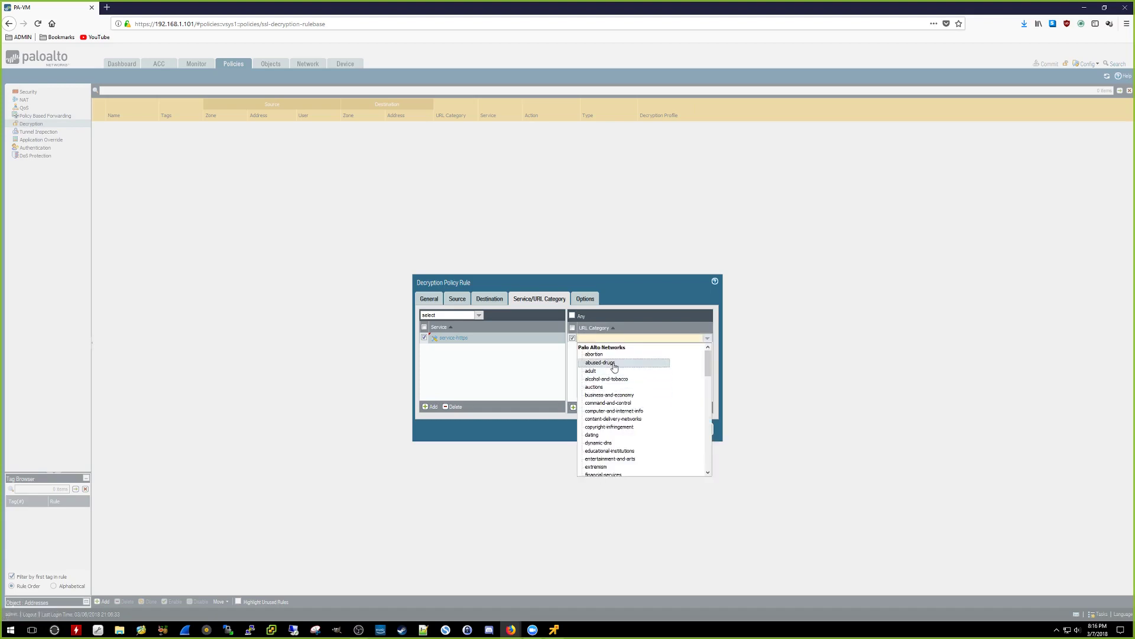
pyautogui.scroll(-3, 664, 408)
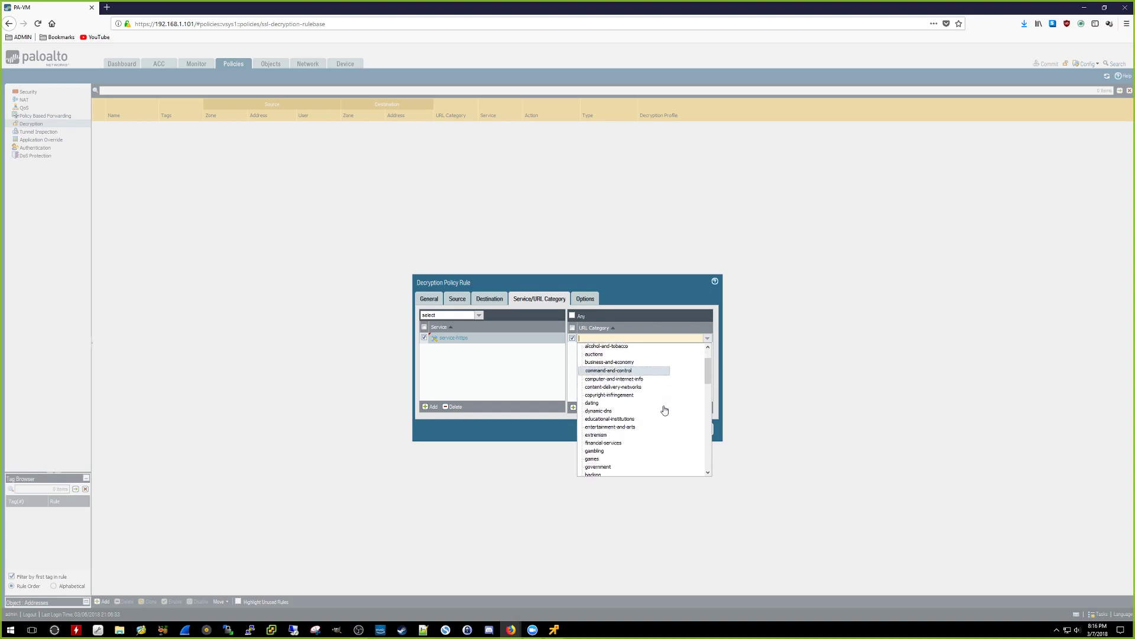
pyautogui.scroll(-3, 664, 408)
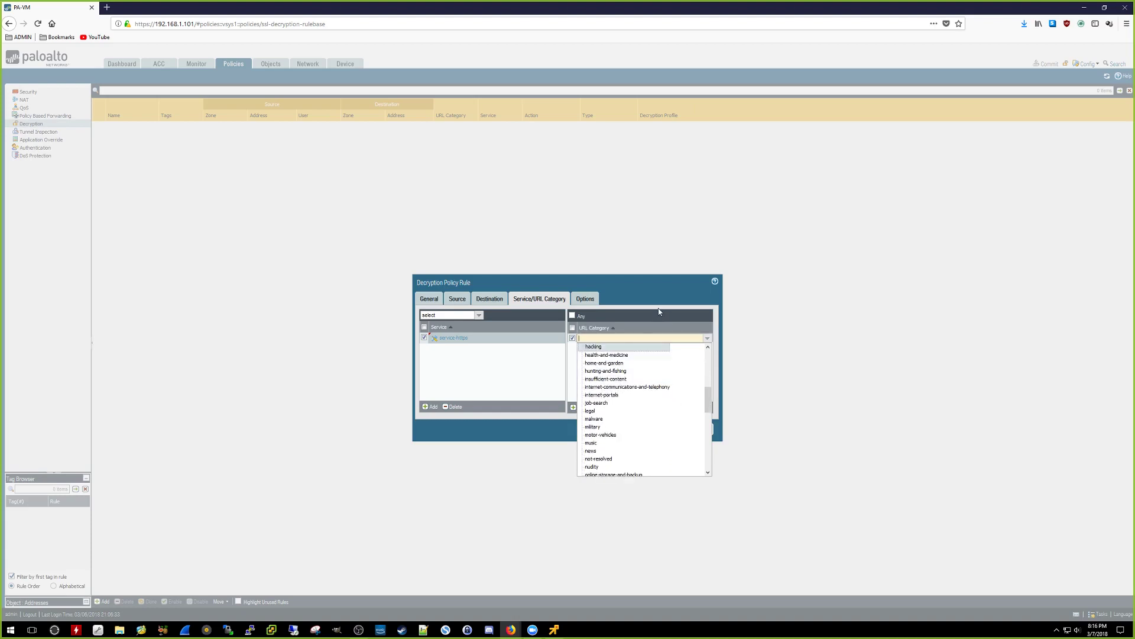
pyautogui.press('Escape')
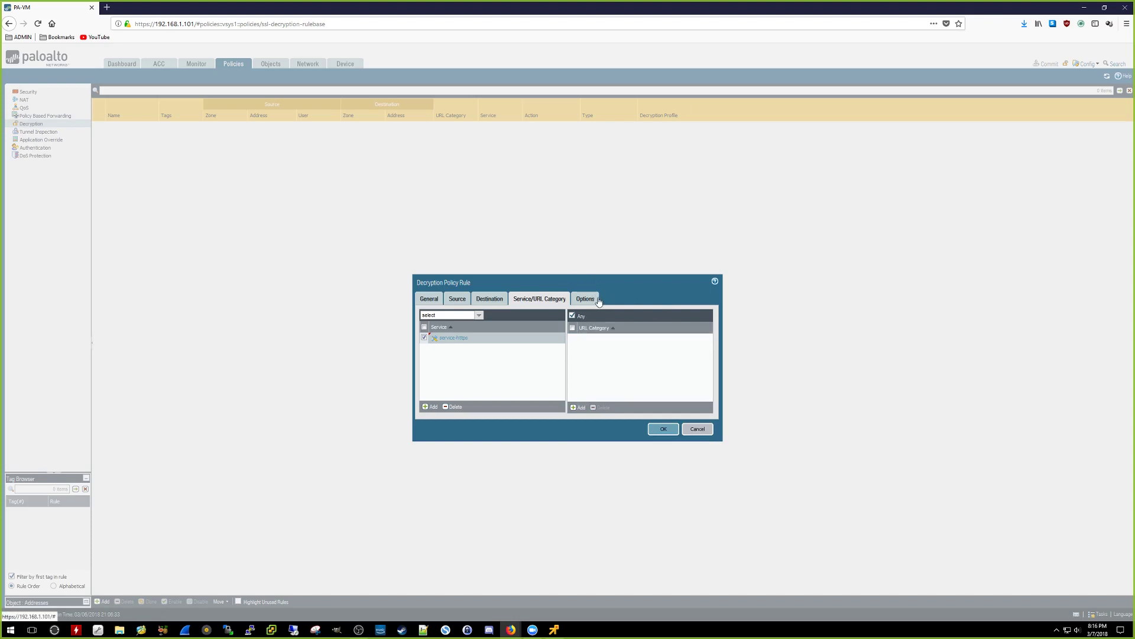
# Step: Give Default-Decrypt the default decryption profile, save the rule, and commit the changes
pyautogui.click(598, 300)
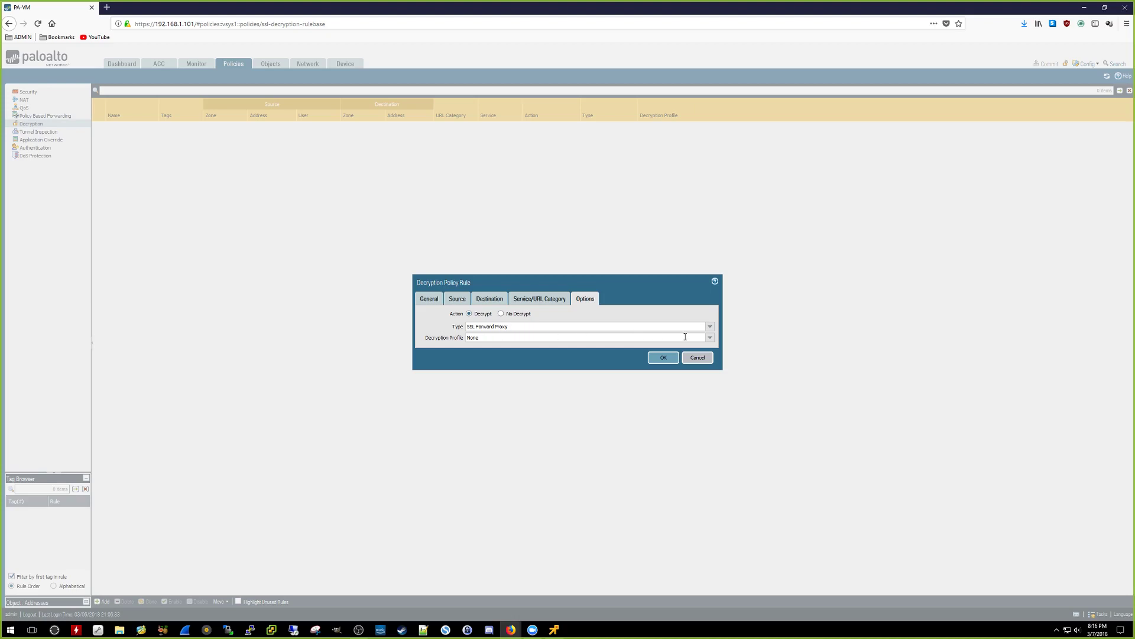
pyautogui.click(712, 339)
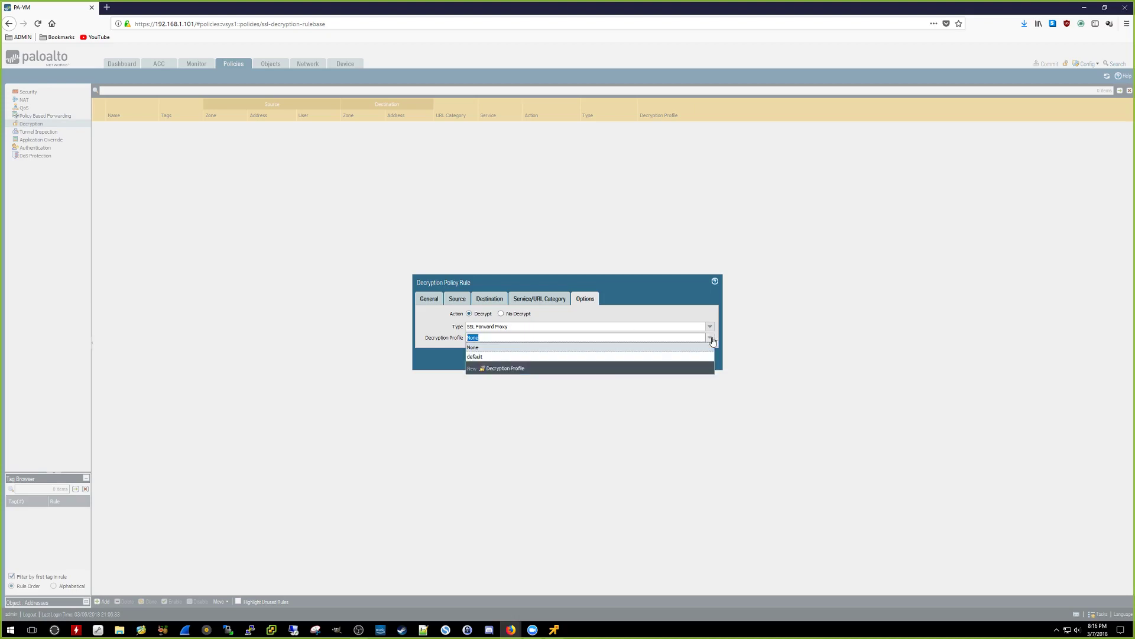
pyautogui.click(484, 357)
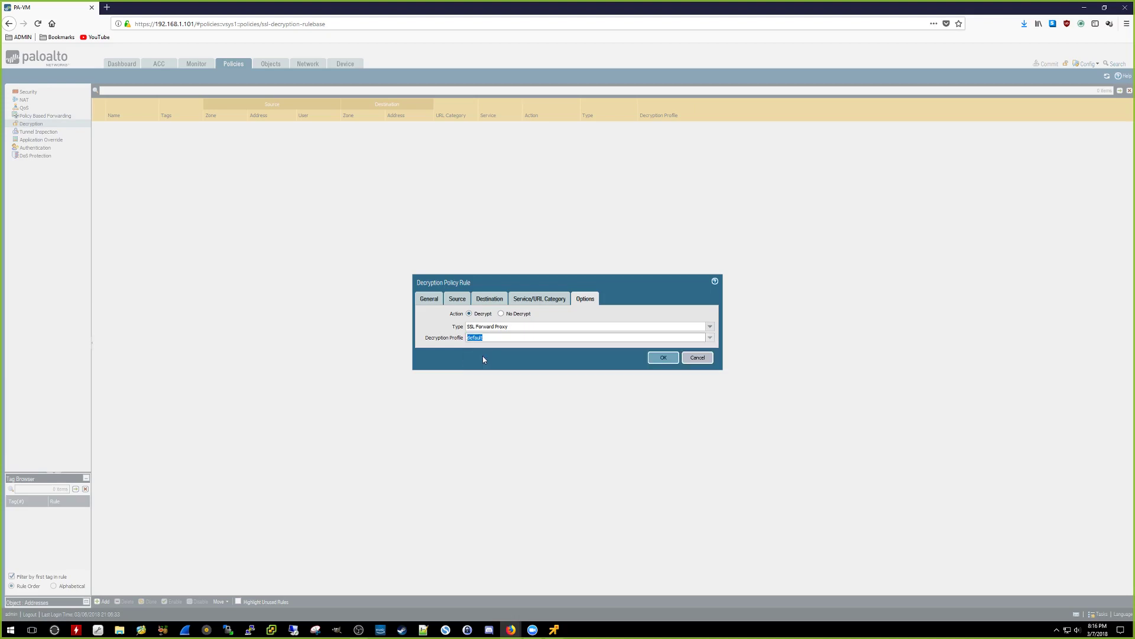
pyautogui.click(658, 358)
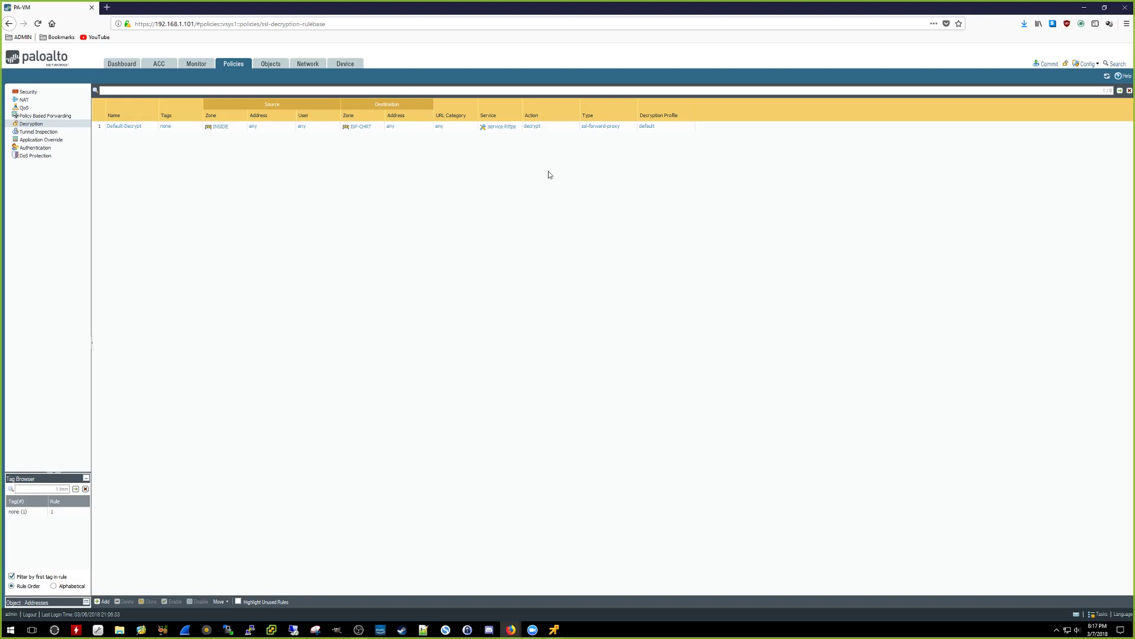
pyautogui.click(1045, 64)
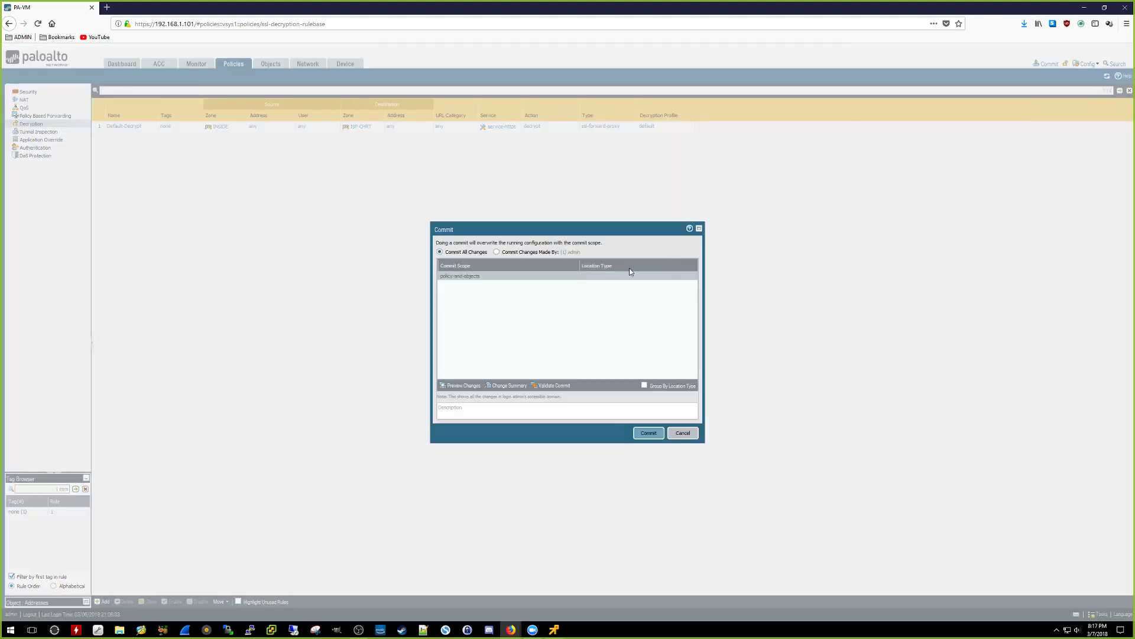
pyautogui.click(650, 433)
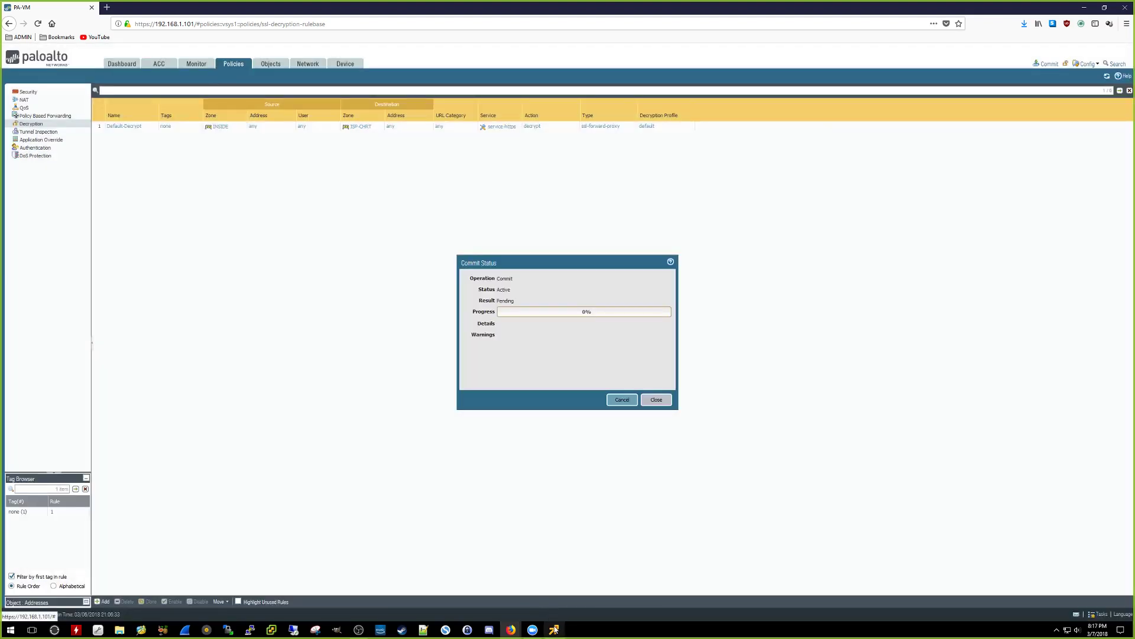
# Step: In the VM's browser, export Decrypt-Cert as PEM and save cert_Decrypt-Cert.crt
pyautogui.click(554, 630)
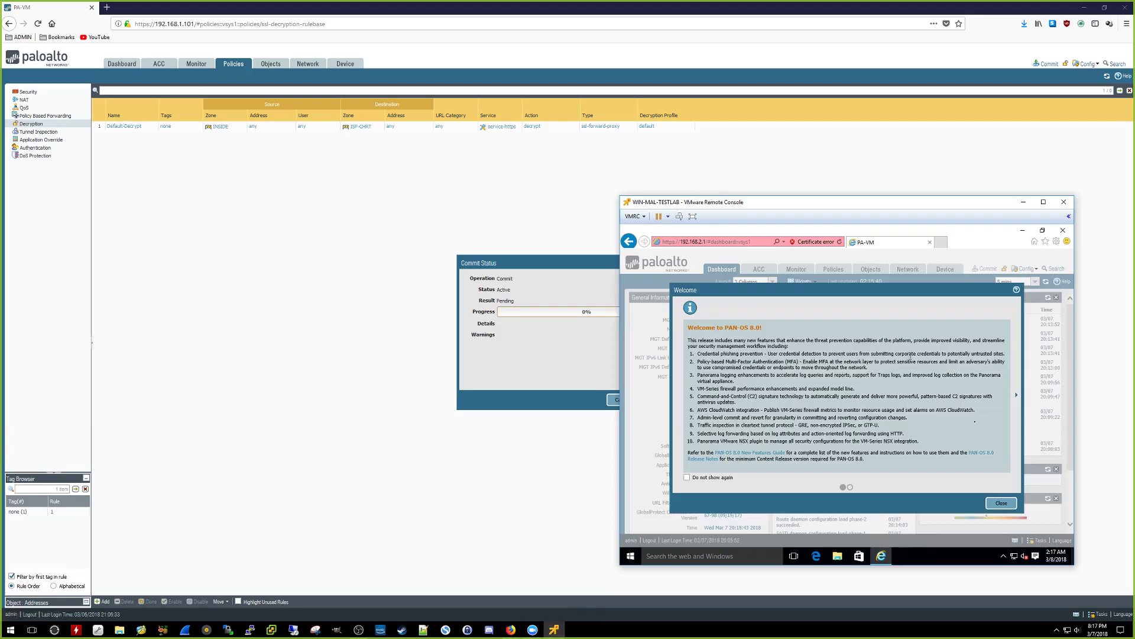
pyautogui.click(1002, 504)
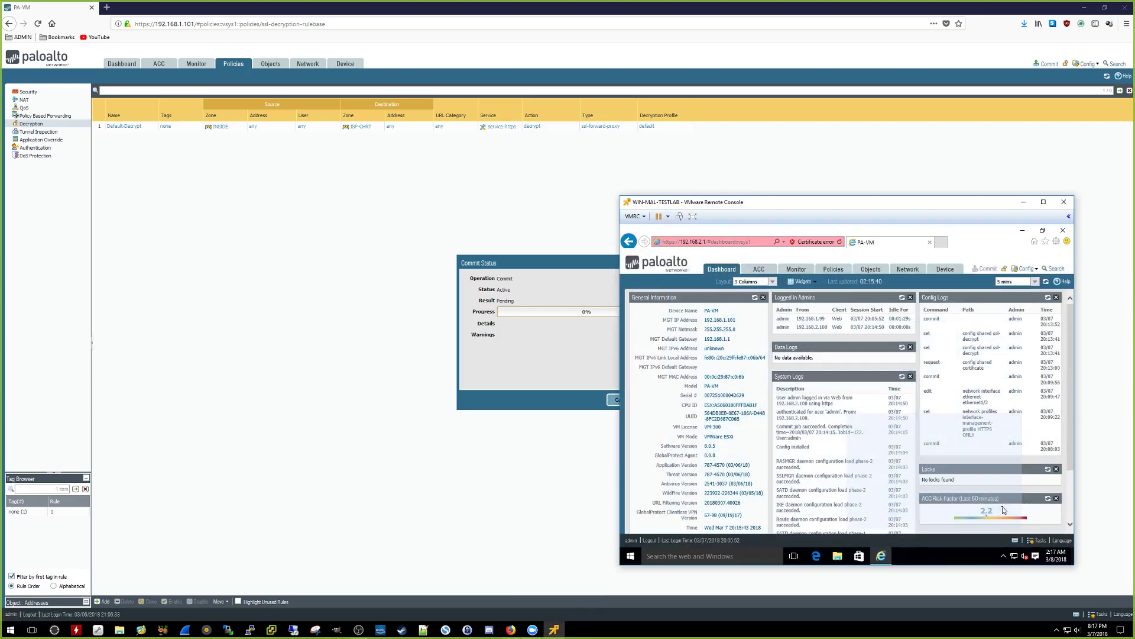
pyautogui.click(946, 269)
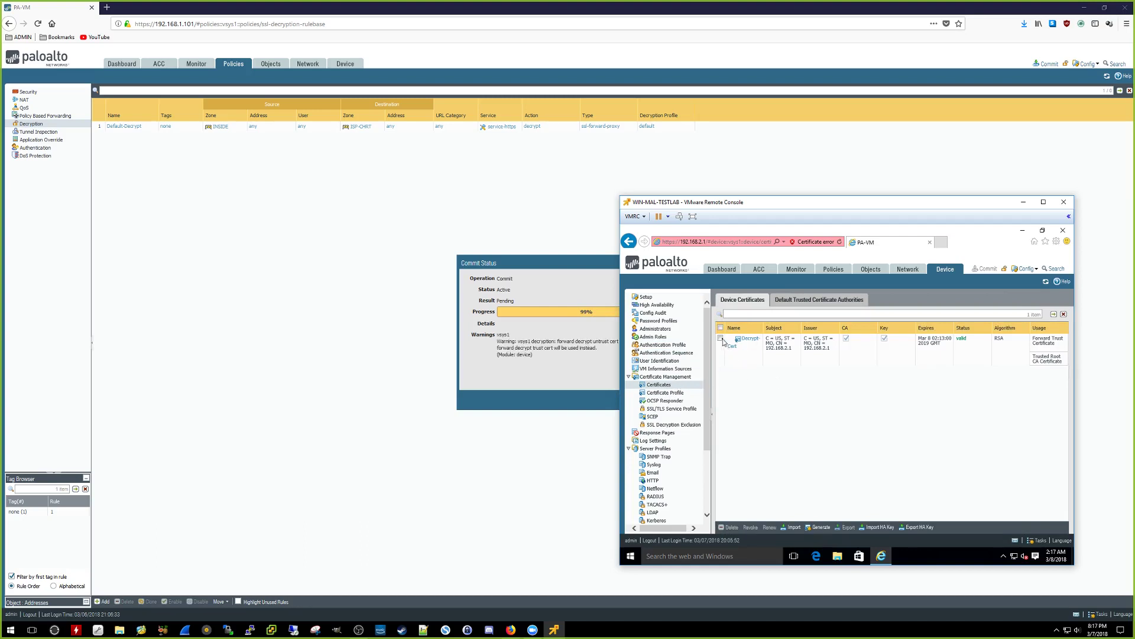
pyautogui.click(721, 339)
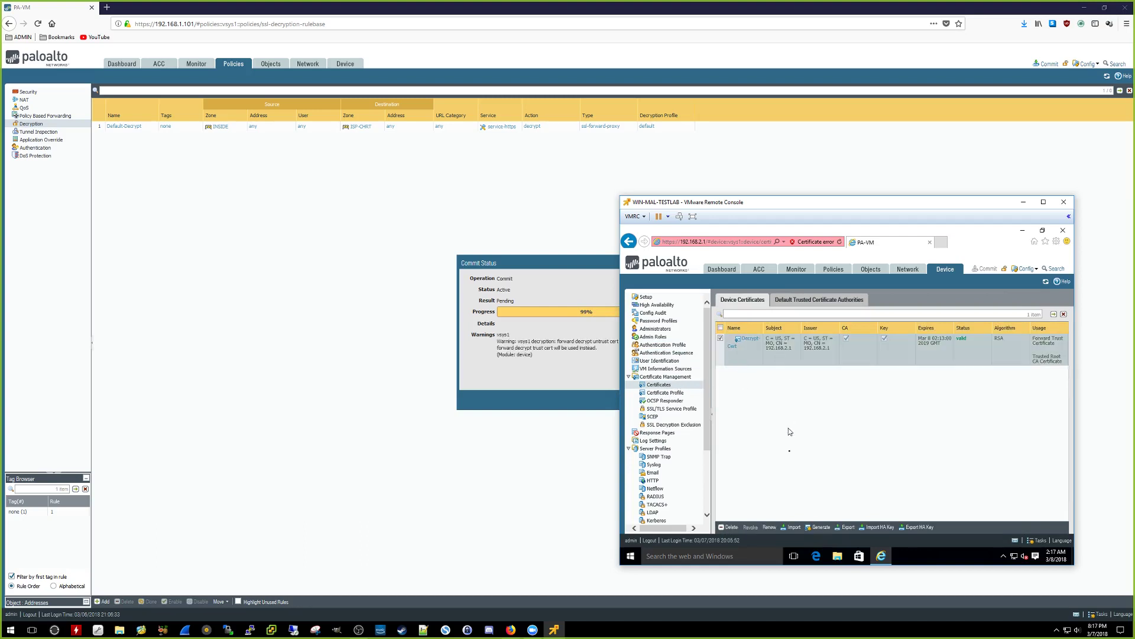
pyautogui.click(846, 527)
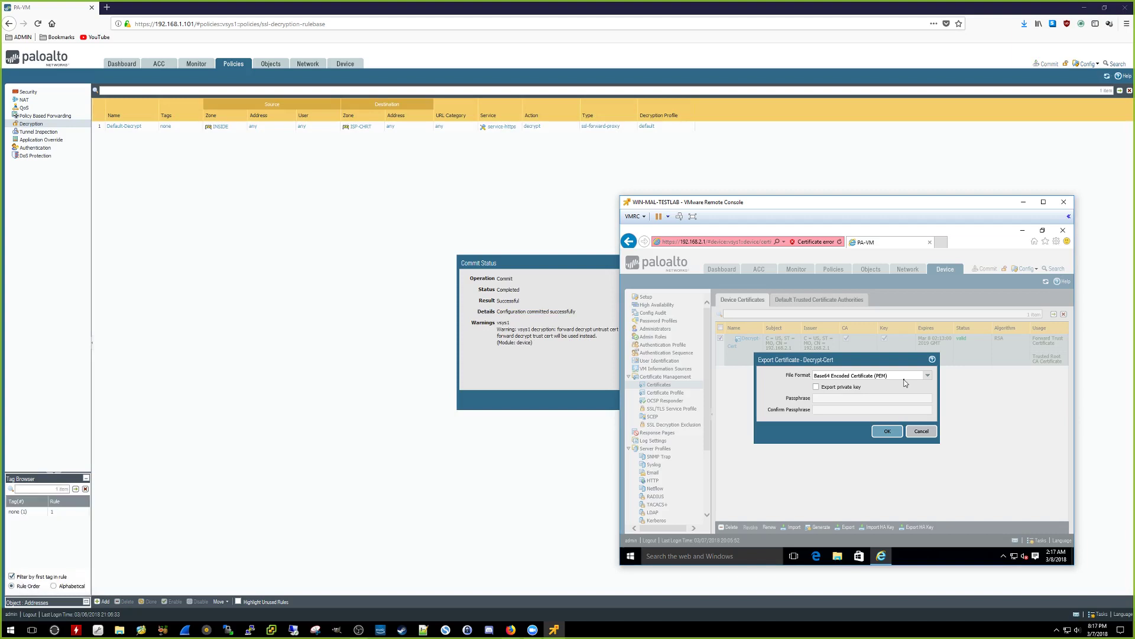
pyautogui.click(888, 432)
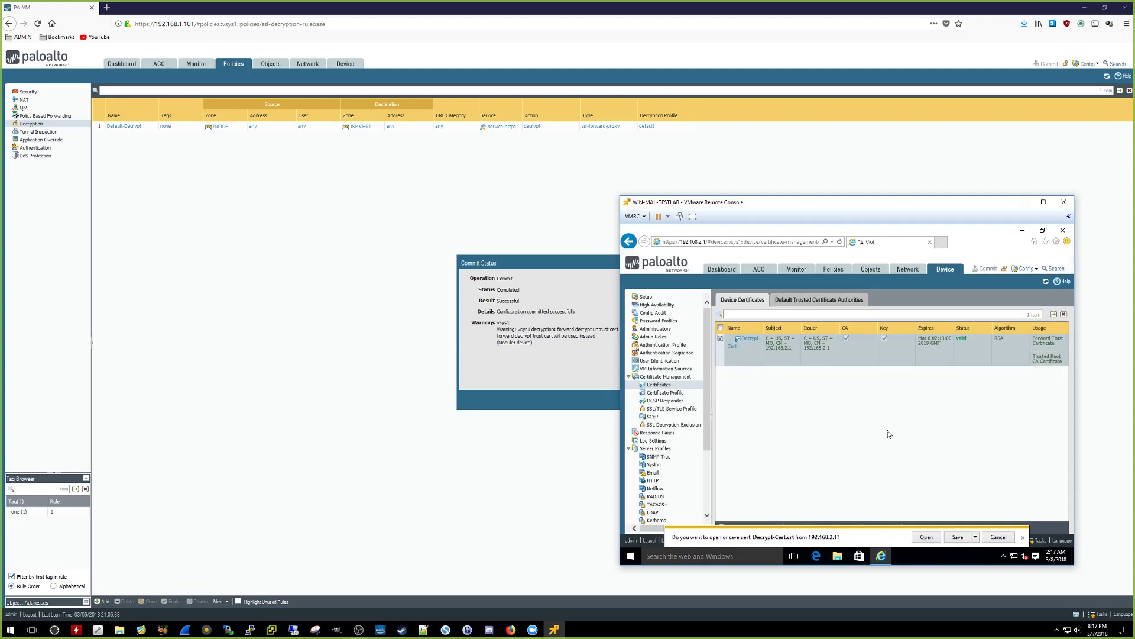
pyautogui.click(958, 537)
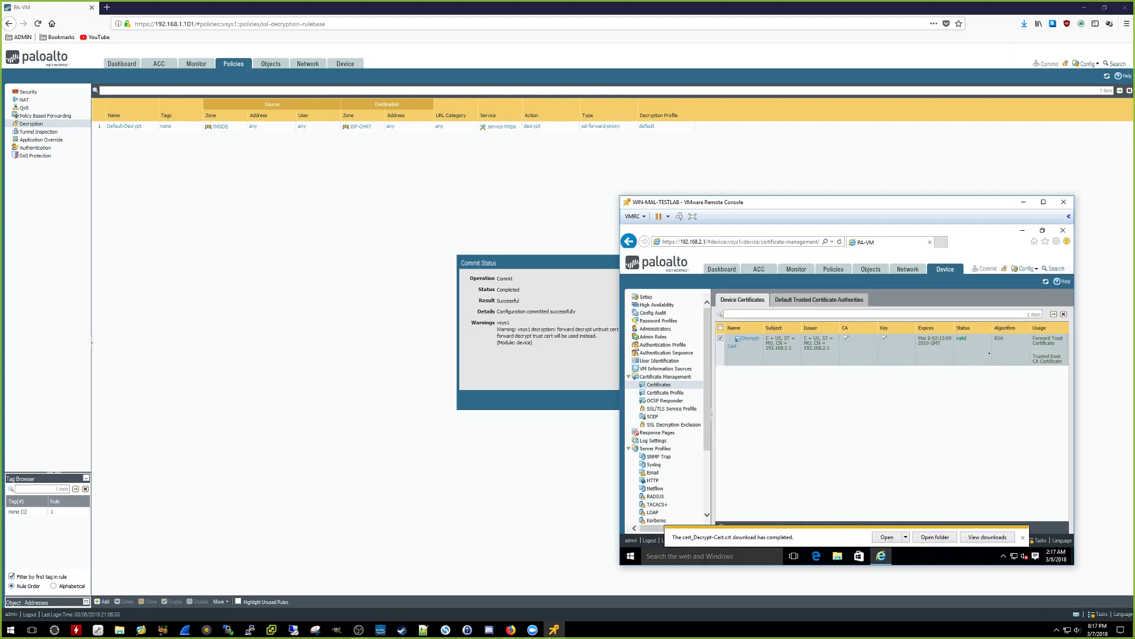
# Step: Start a certificate import from Internet Options and select Downloads\cert_Decrypt-Cert.crt
pyautogui.click(1057, 242)
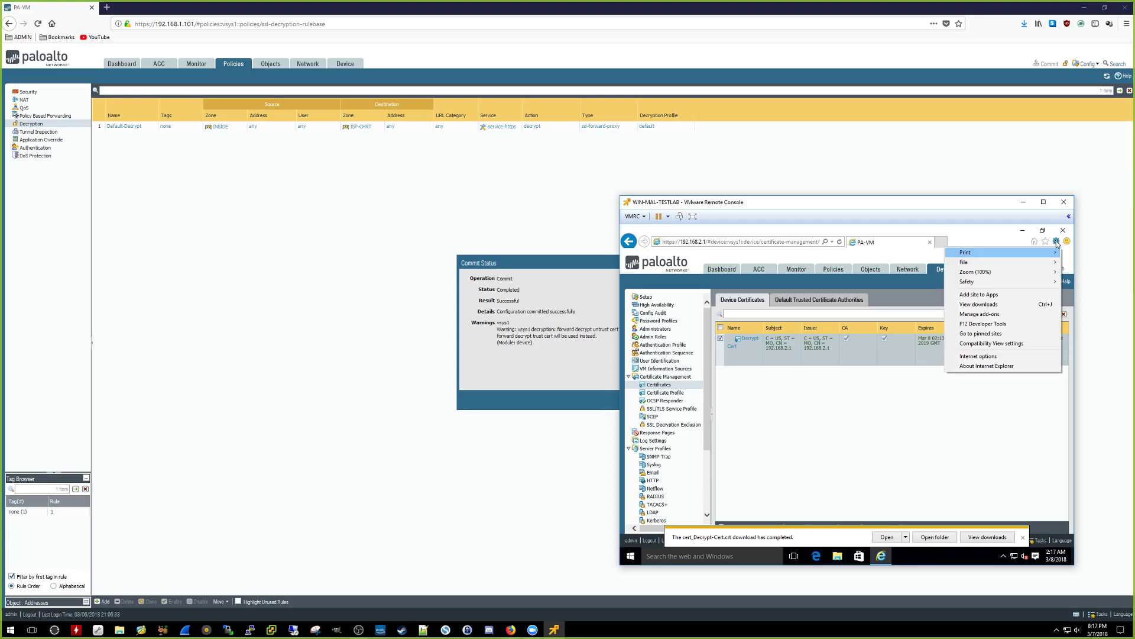
pyautogui.click(1005, 357)
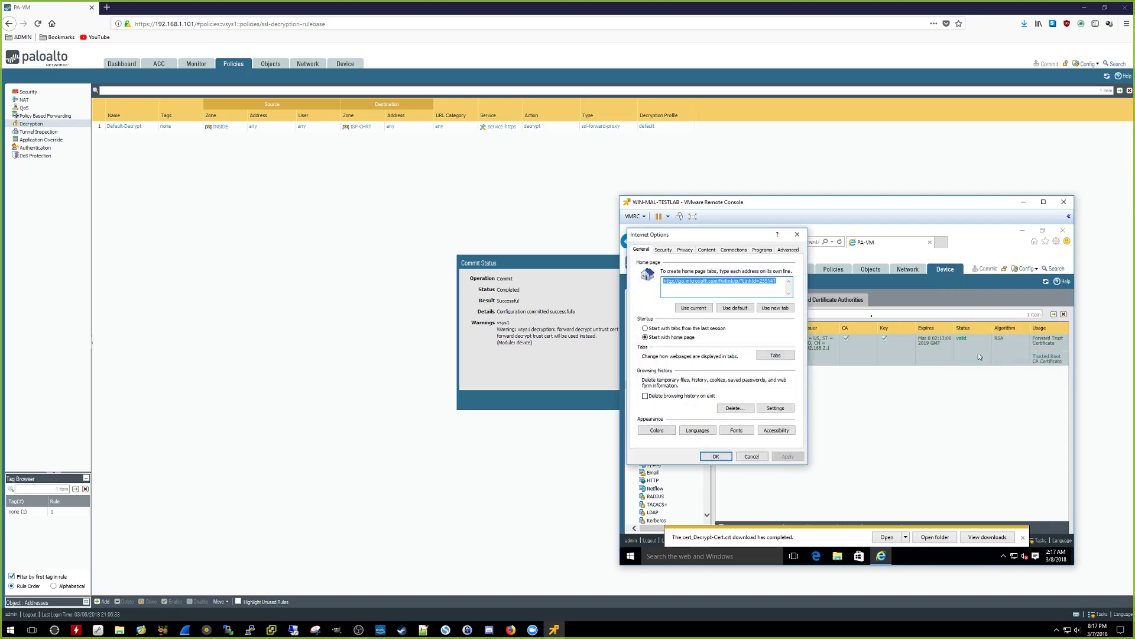
pyautogui.moveTo(746, 237); pyautogui.dragTo(832, 264)
pyautogui.click(793, 277)
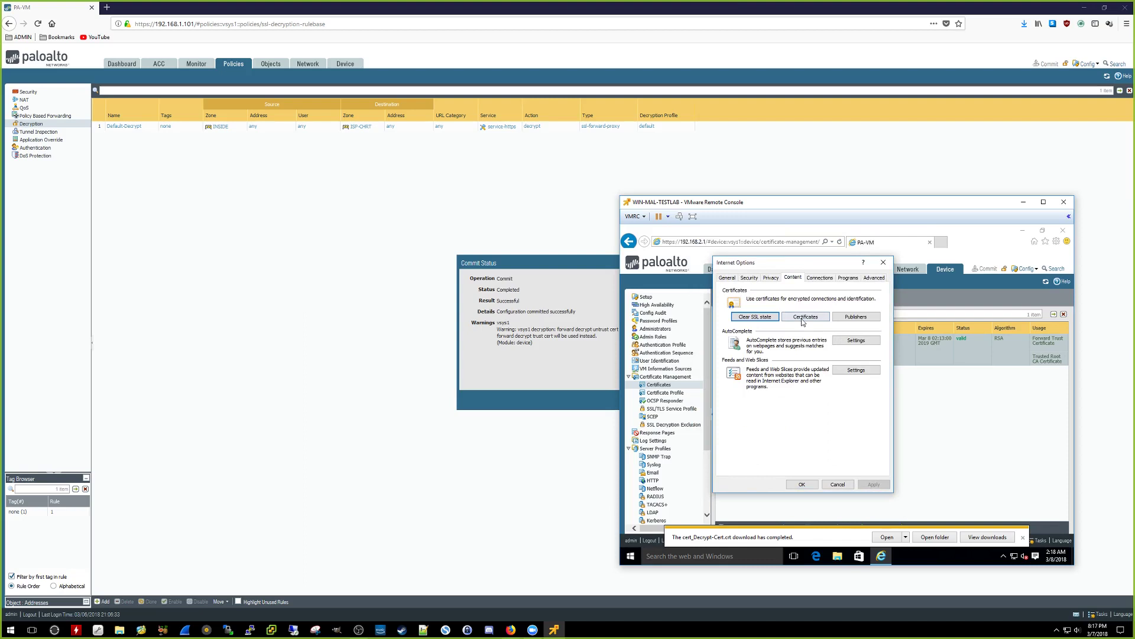
pyautogui.click(804, 316)
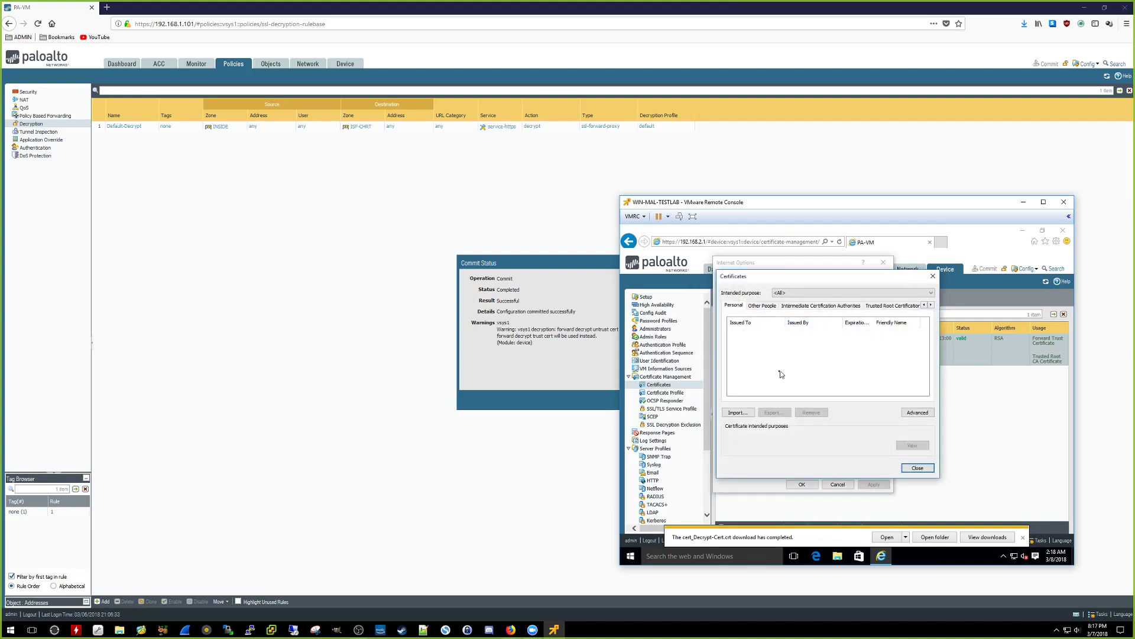
pyautogui.click(739, 413)
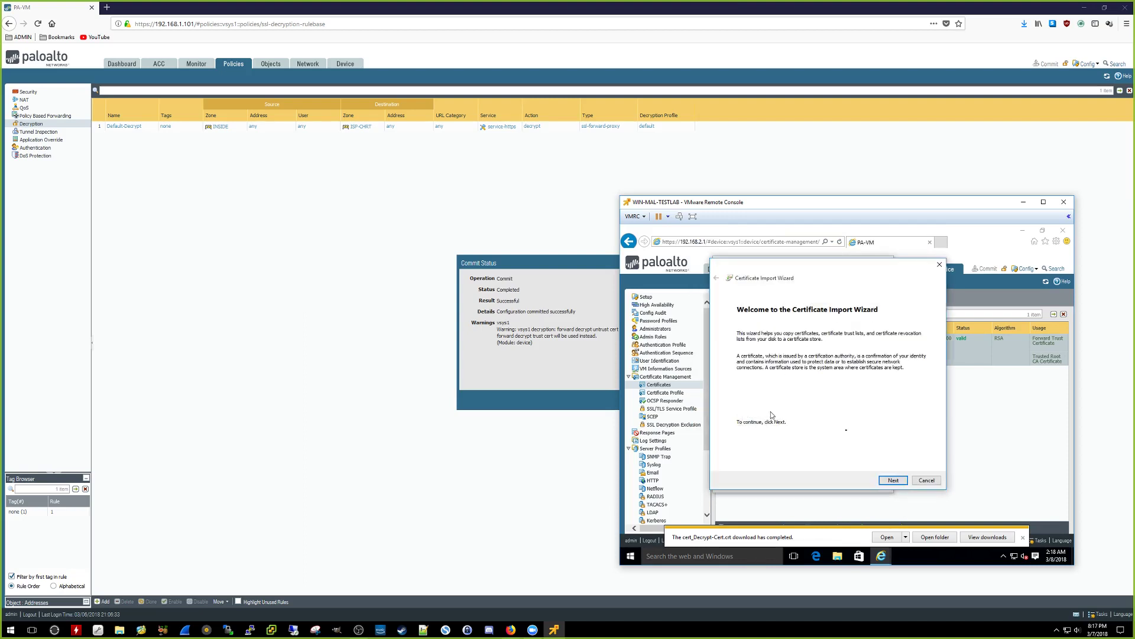
pyautogui.click(890, 480)
pyautogui.click(906, 348)
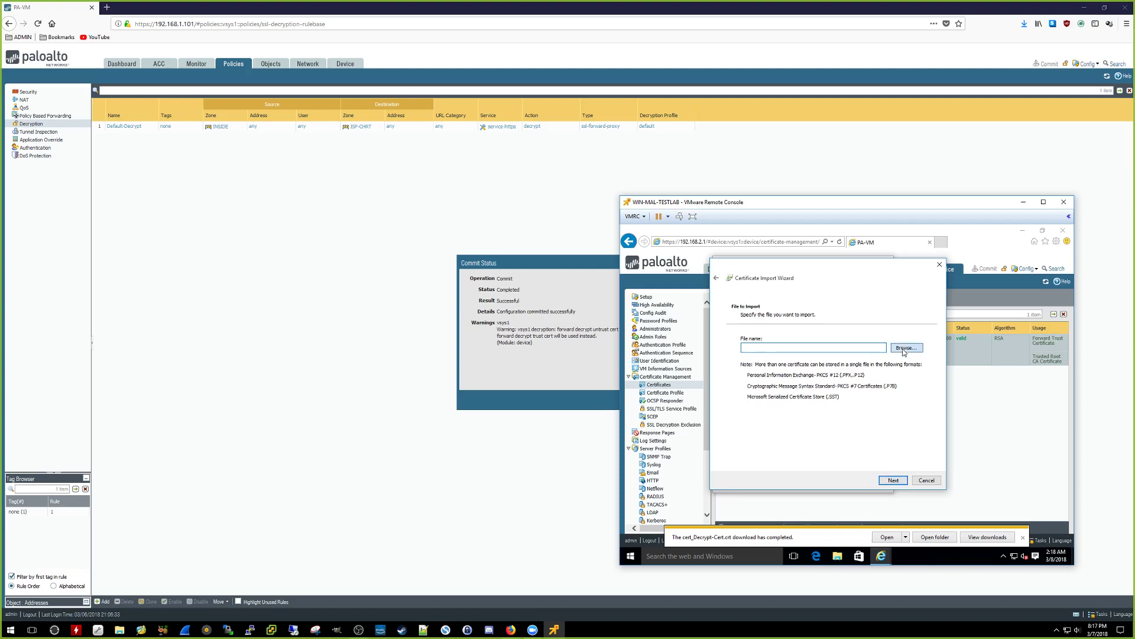
pyautogui.click(750, 346)
pyautogui.click(840, 342)
pyautogui.click(905, 469)
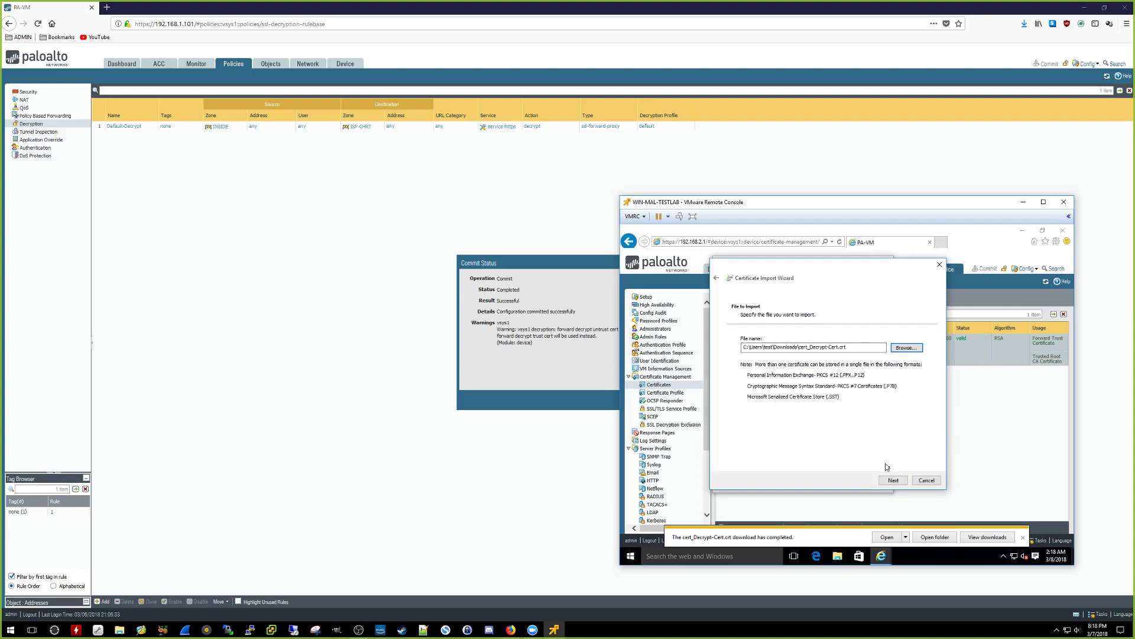
# Step: Place the certificate in Trusted Root Certification Authorities, finish, and approve the security prompts
pyautogui.click(894, 479)
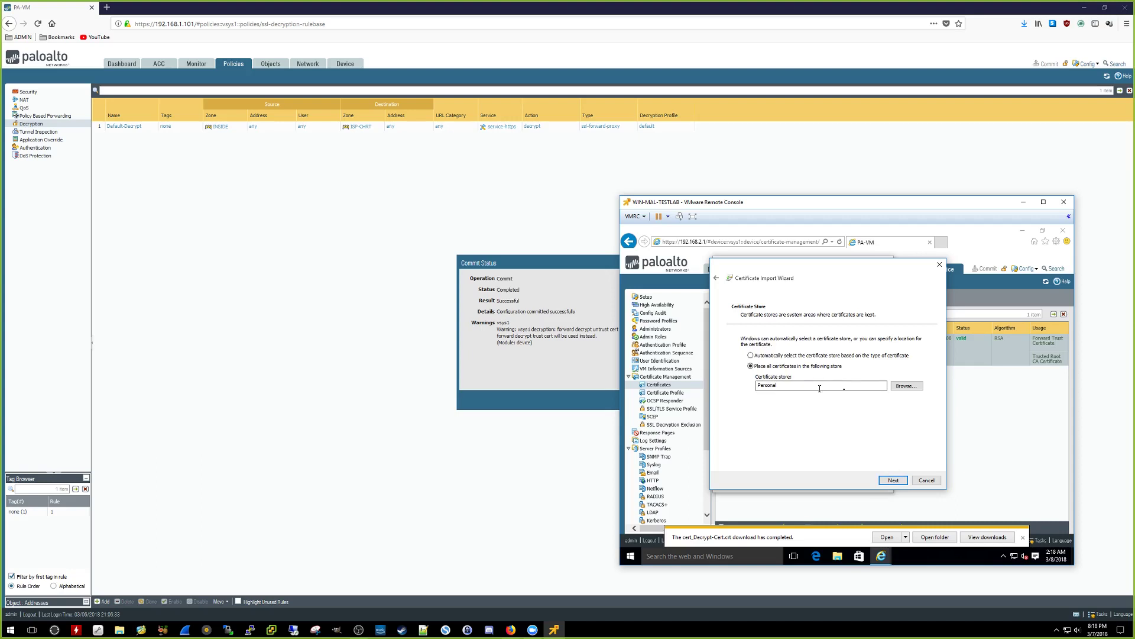
pyautogui.click(902, 387)
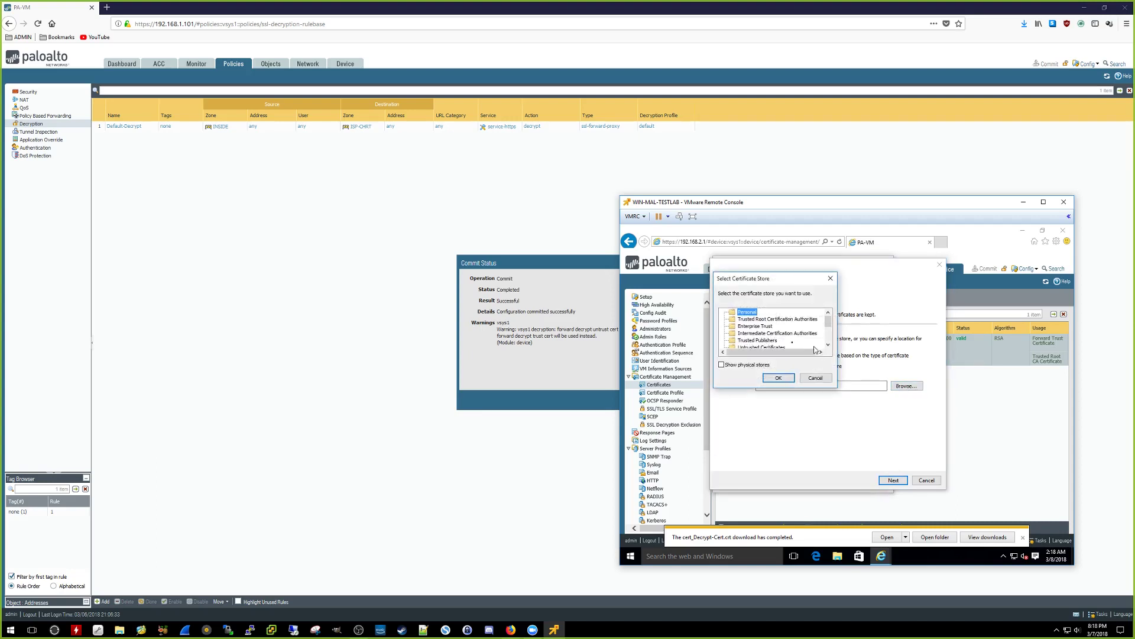
pyautogui.click(776, 319)
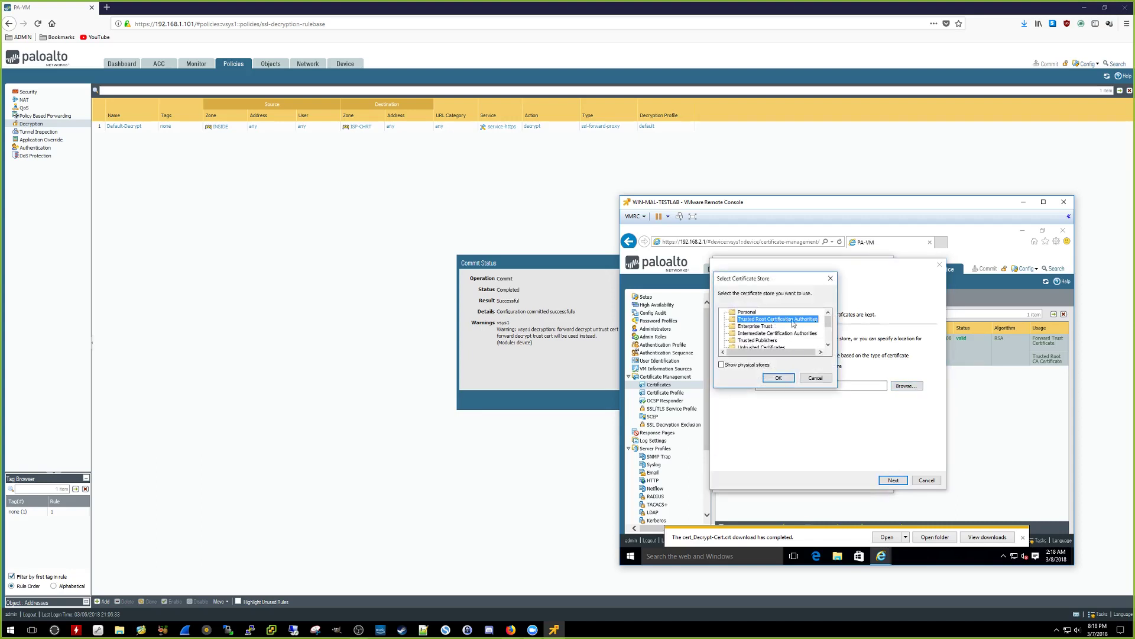
pyautogui.click(780, 378)
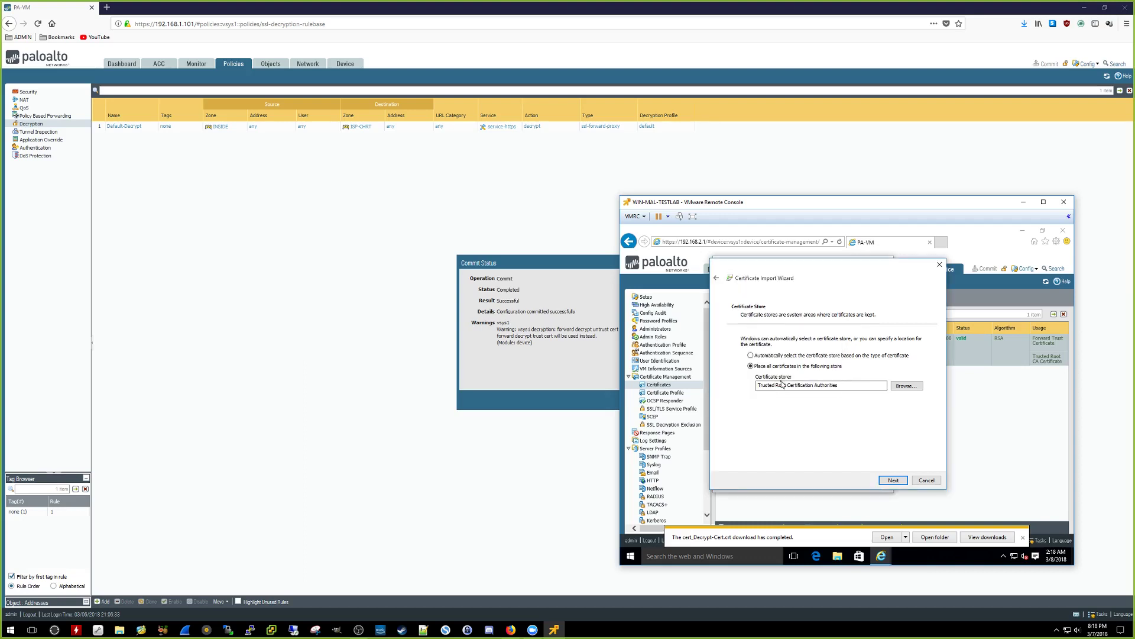
pyautogui.click(892, 481)
pyautogui.click(894, 481)
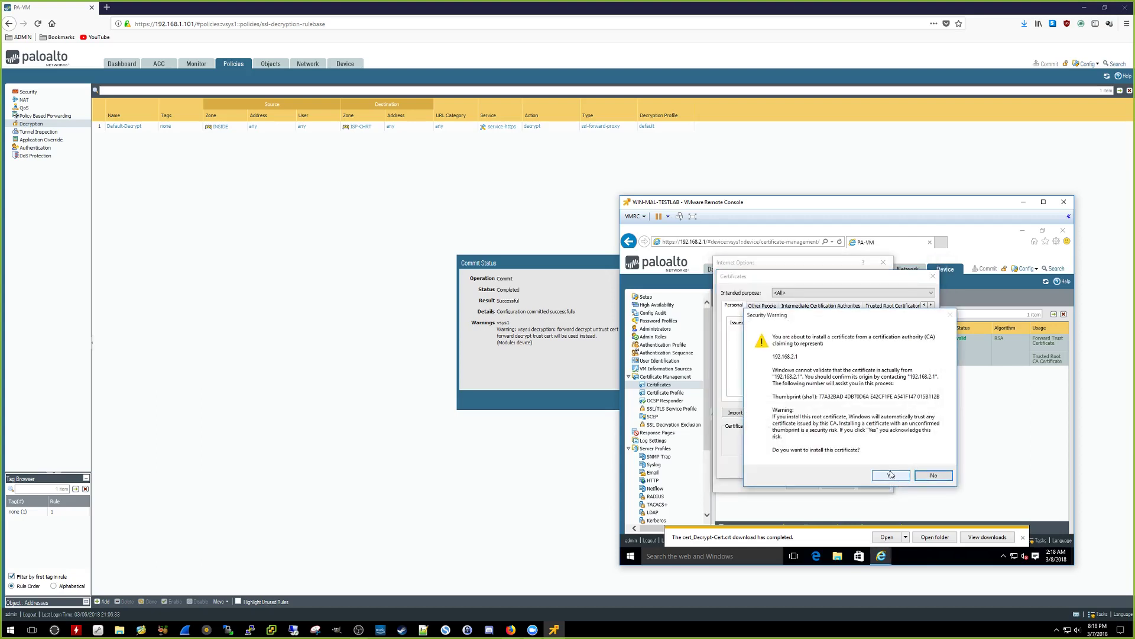
pyautogui.click(888, 476)
pyautogui.click(888, 476)
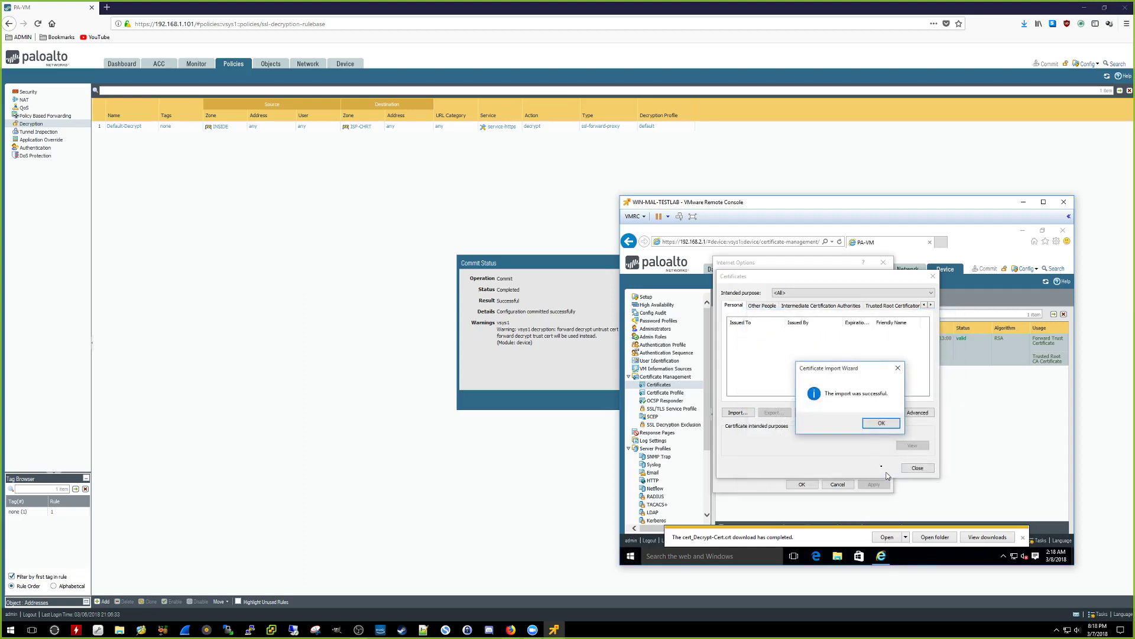
pyautogui.click(882, 423)
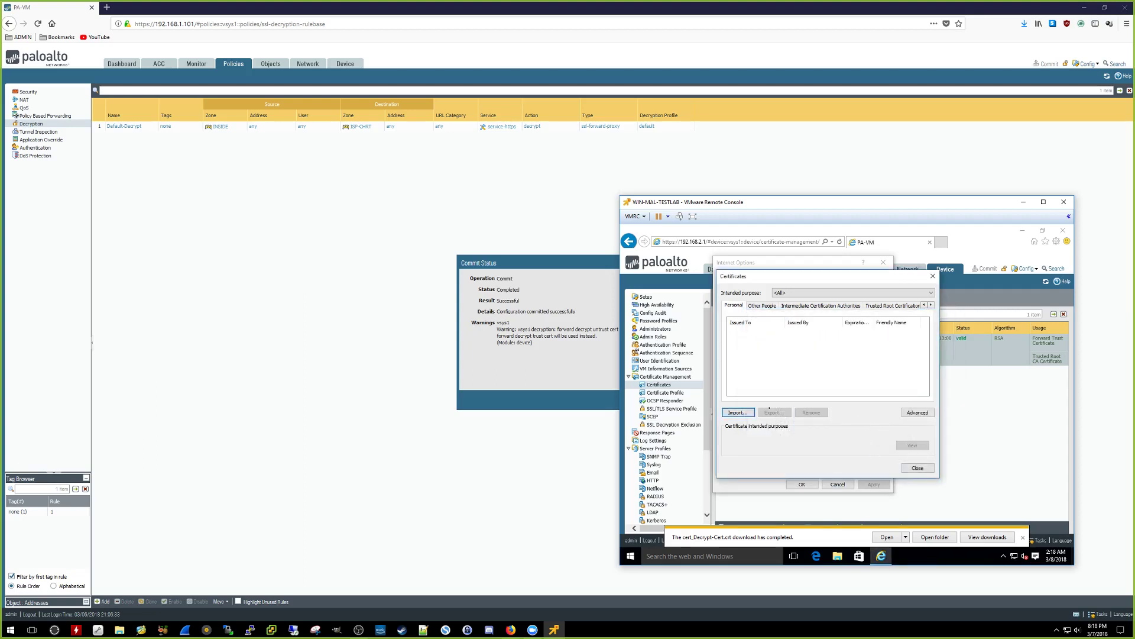
pyautogui.click(929, 468)
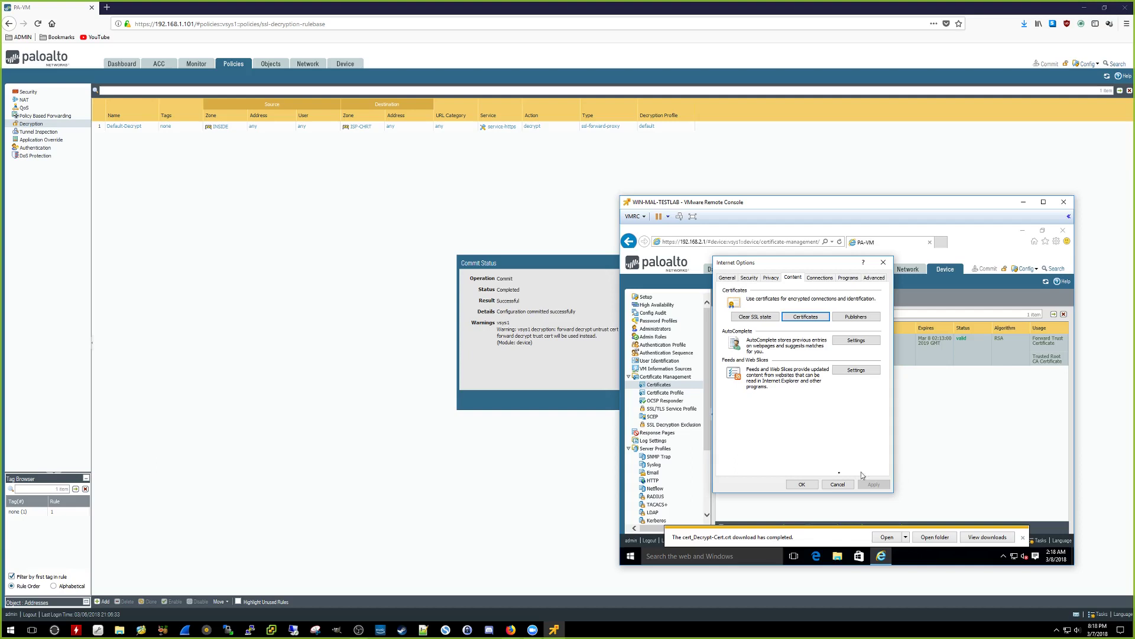
# Step: Close Internet Options with OK and relaunch Internet Explorer to the MSN homepage
pyautogui.click(809, 486)
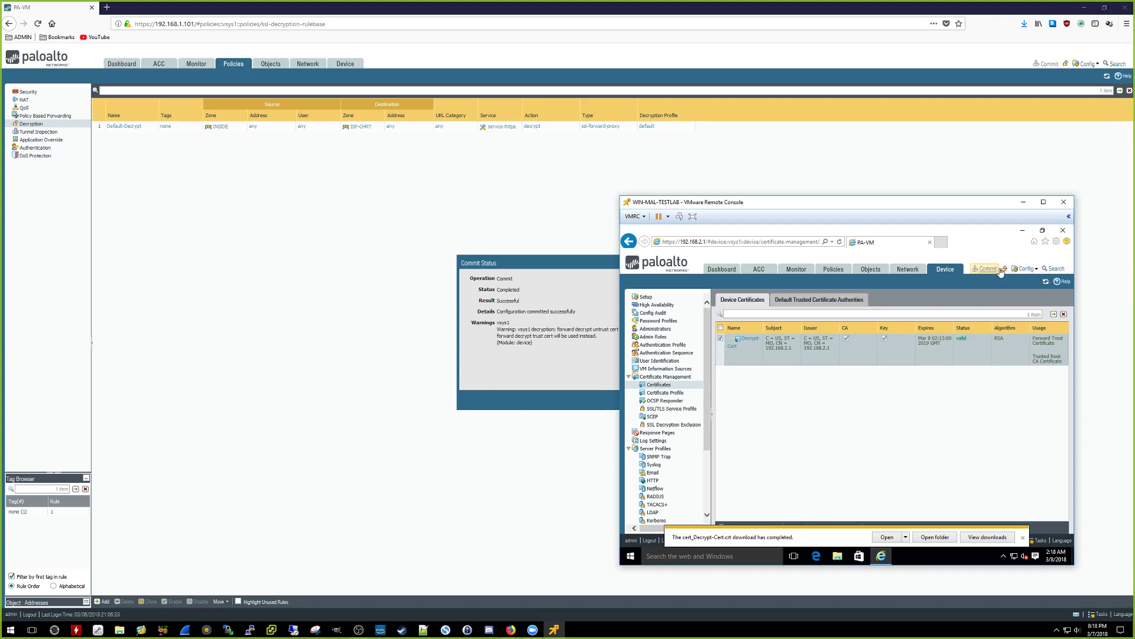
pyautogui.click(1063, 232)
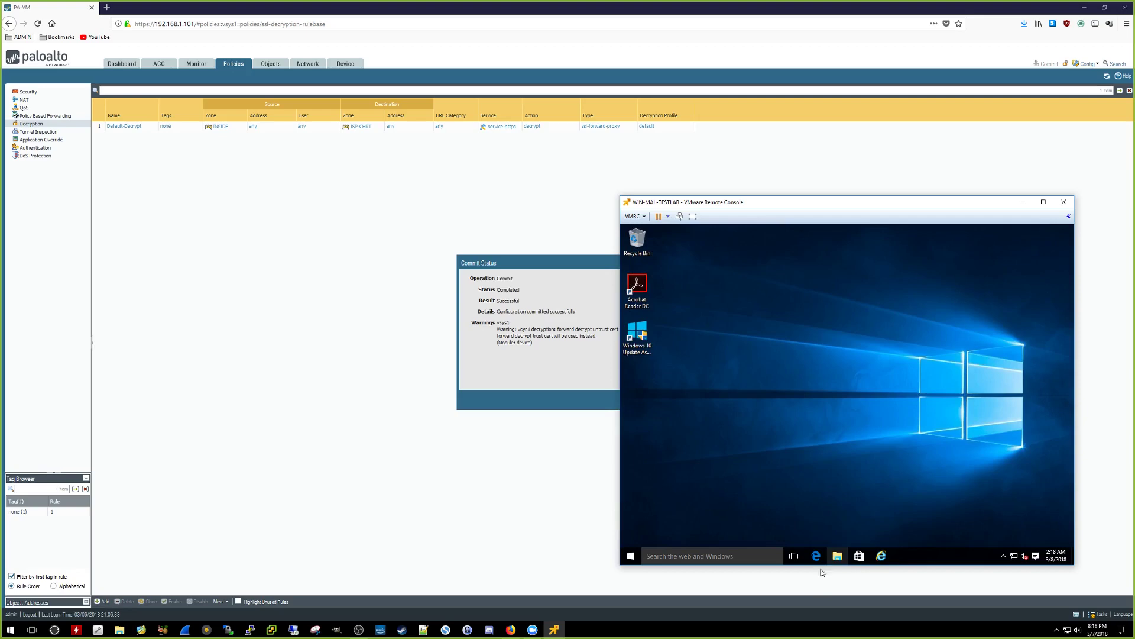
pyautogui.click(882, 556)
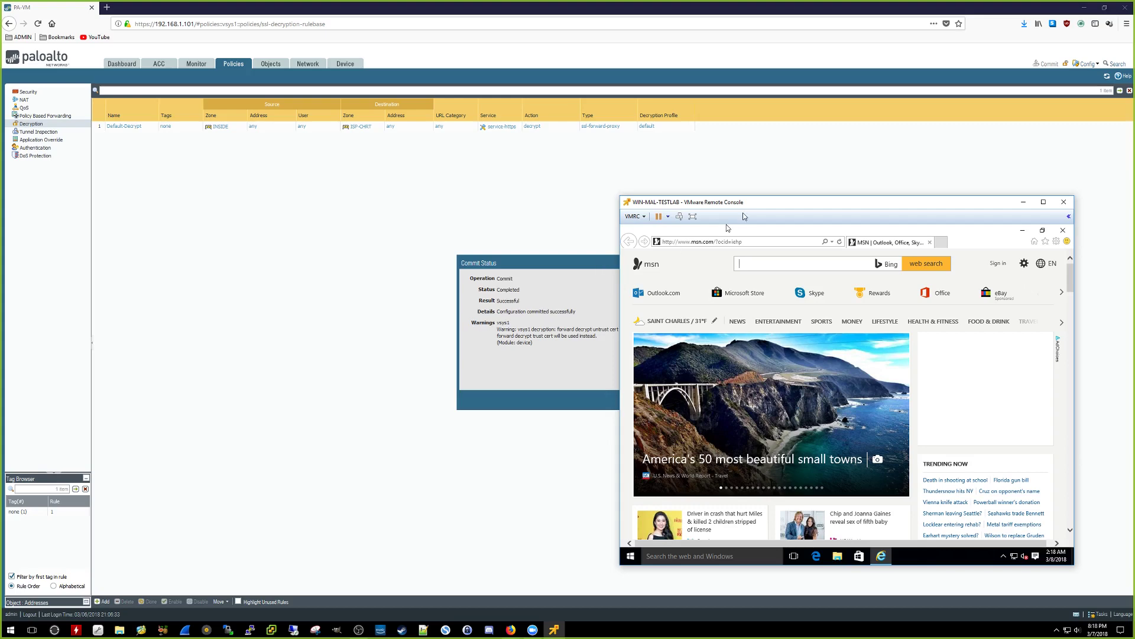
pyautogui.moveTo(755, 207); pyautogui.dragTo(771, 200)
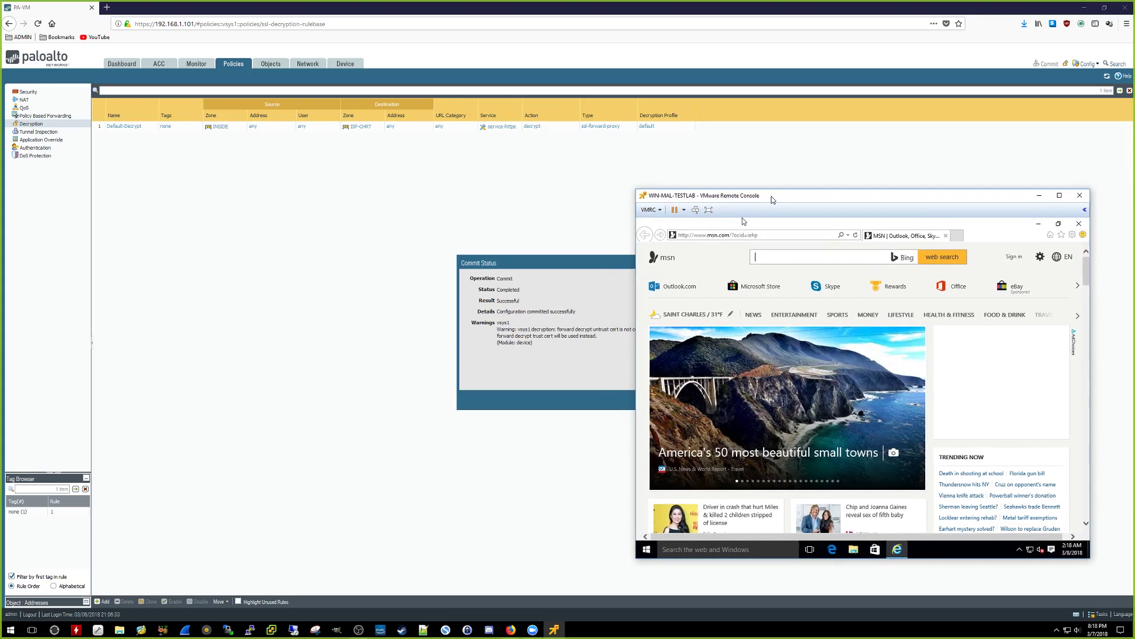
# Step: Dismiss the commit status report and go to Policies > Security
pyautogui.click(551, 261)
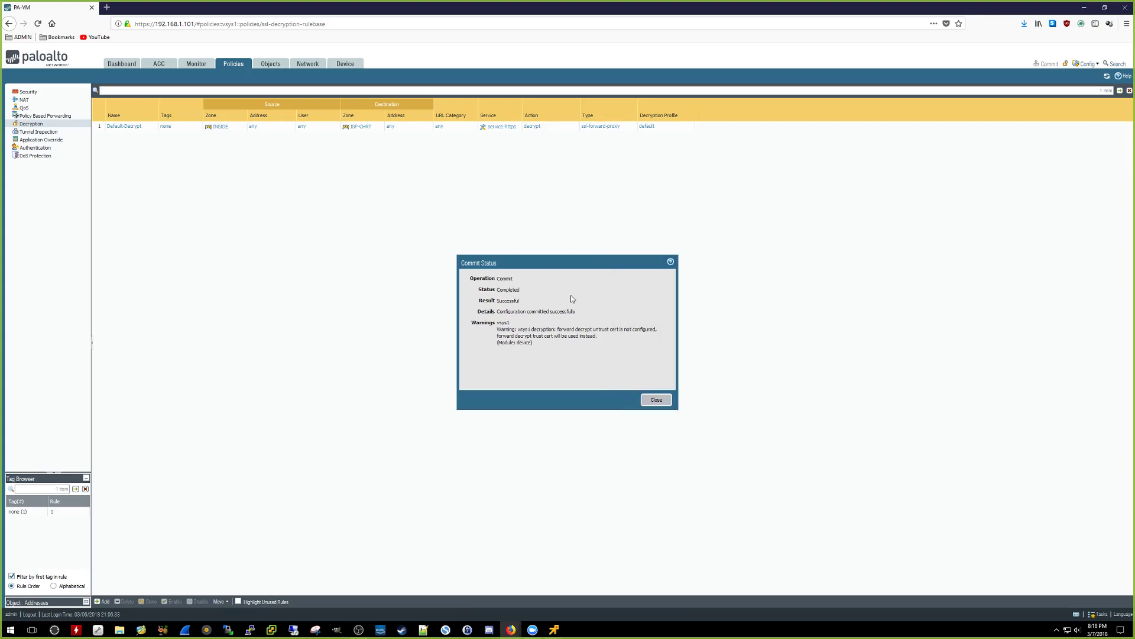
pyautogui.click(657, 399)
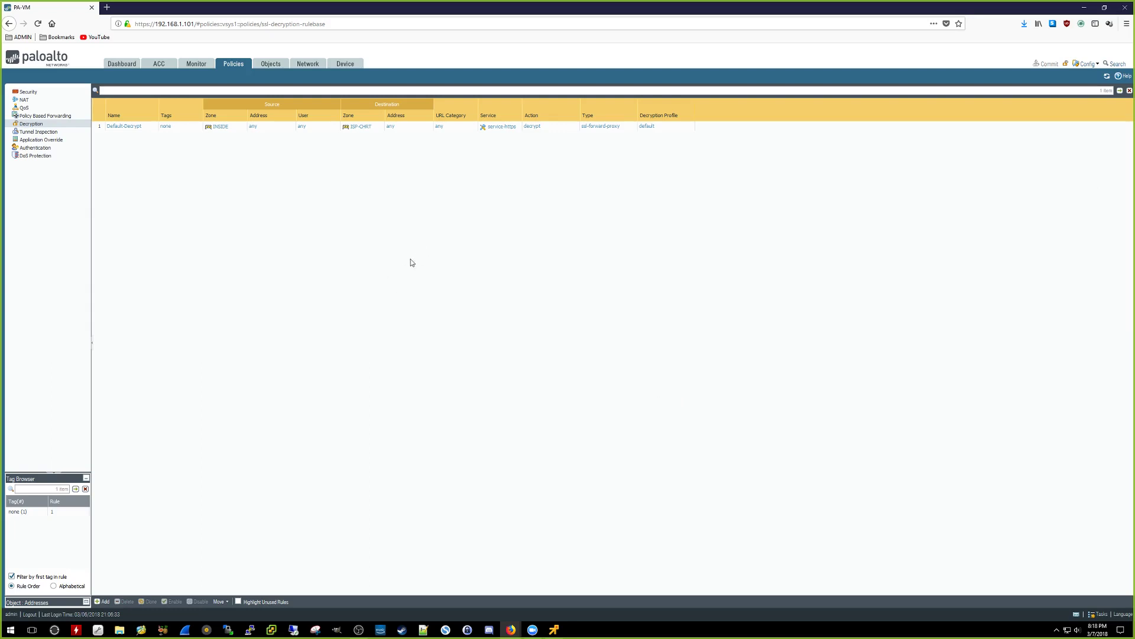
pyautogui.click(30, 93)
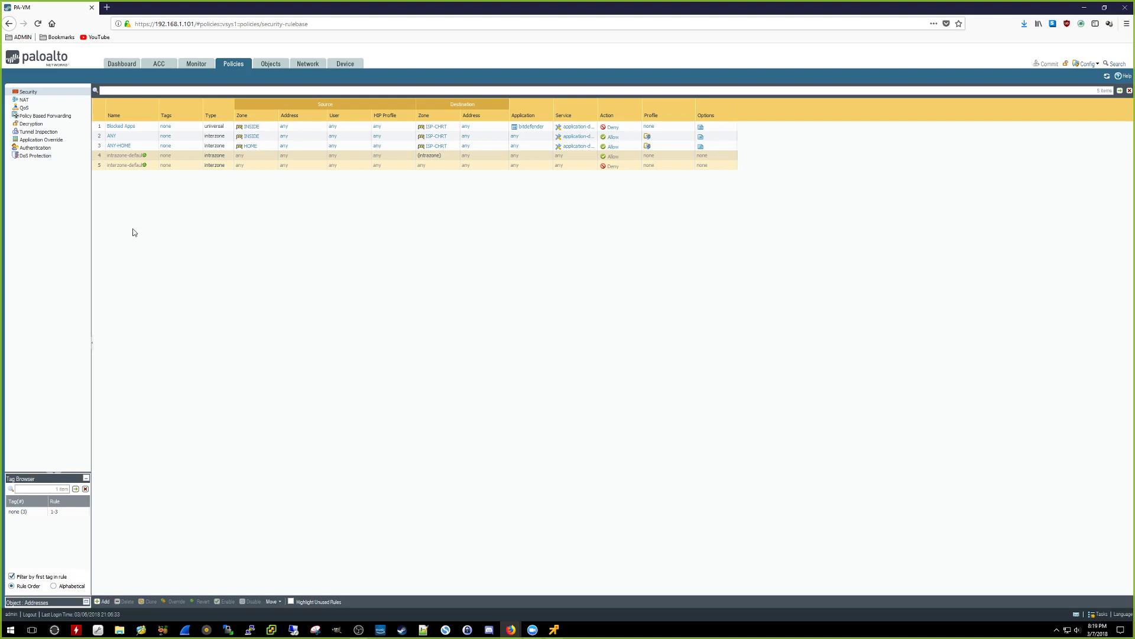
# Step: Clone rule ANY as ANY-1, placed before rule ANY, and open it
pyautogui.click(101, 137)
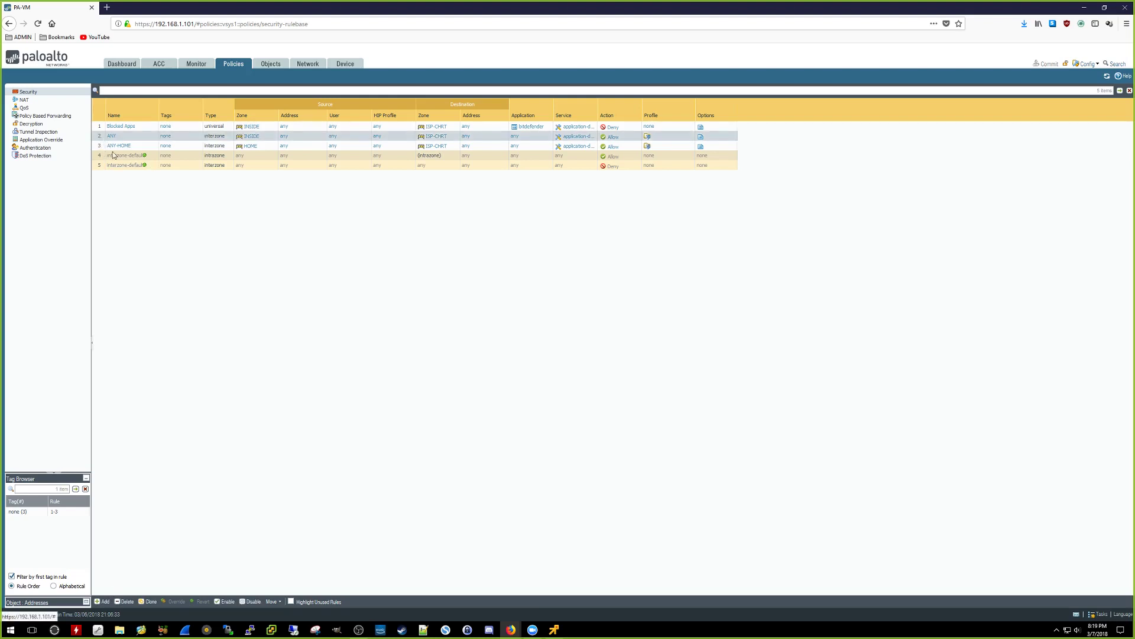
pyautogui.click(149, 602)
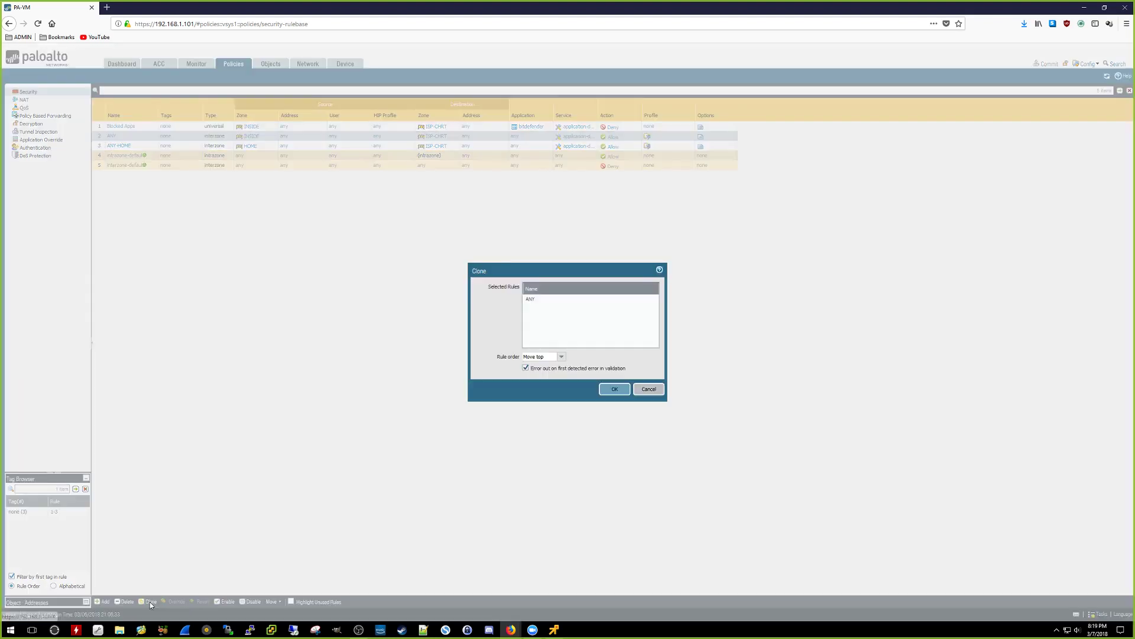
pyautogui.click(530, 299)
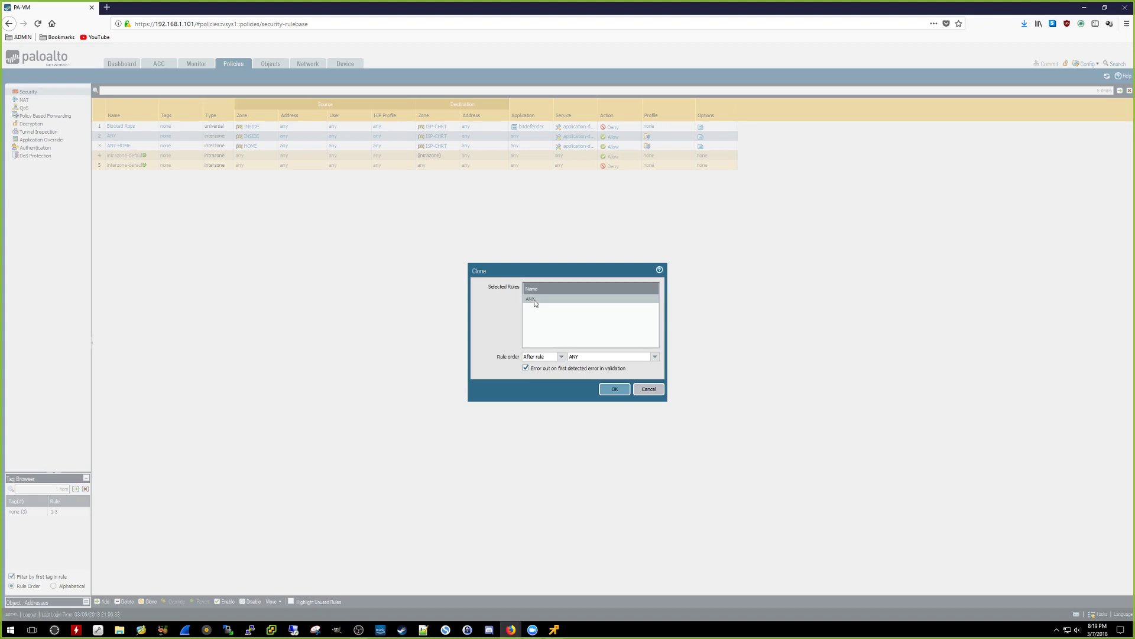
pyautogui.click(561, 356)
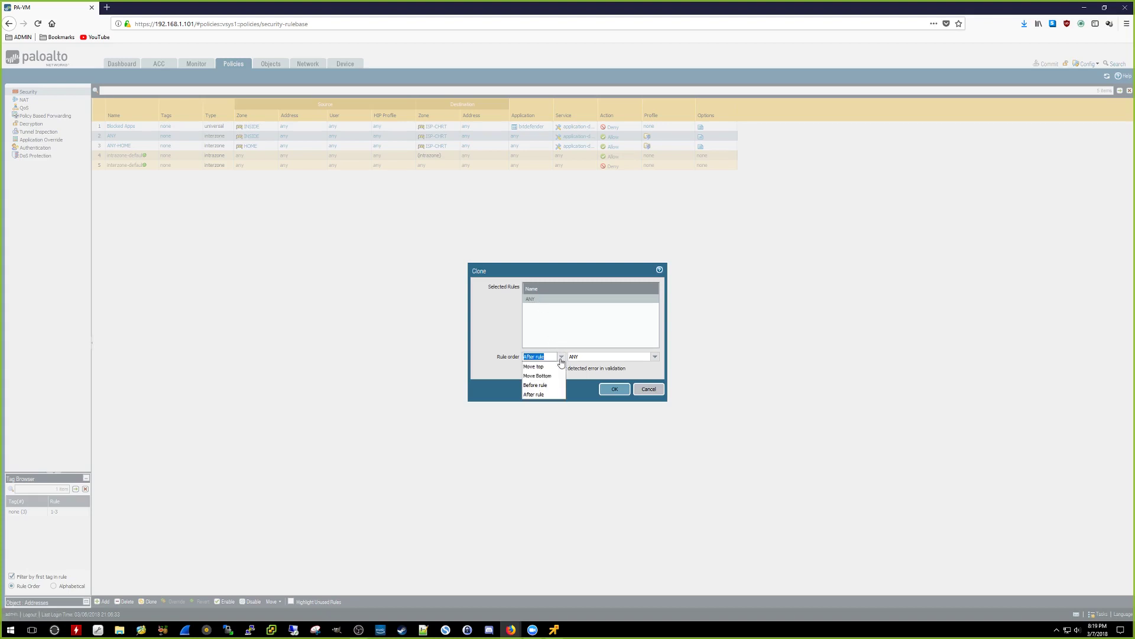
pyautogui.click(529, 385)
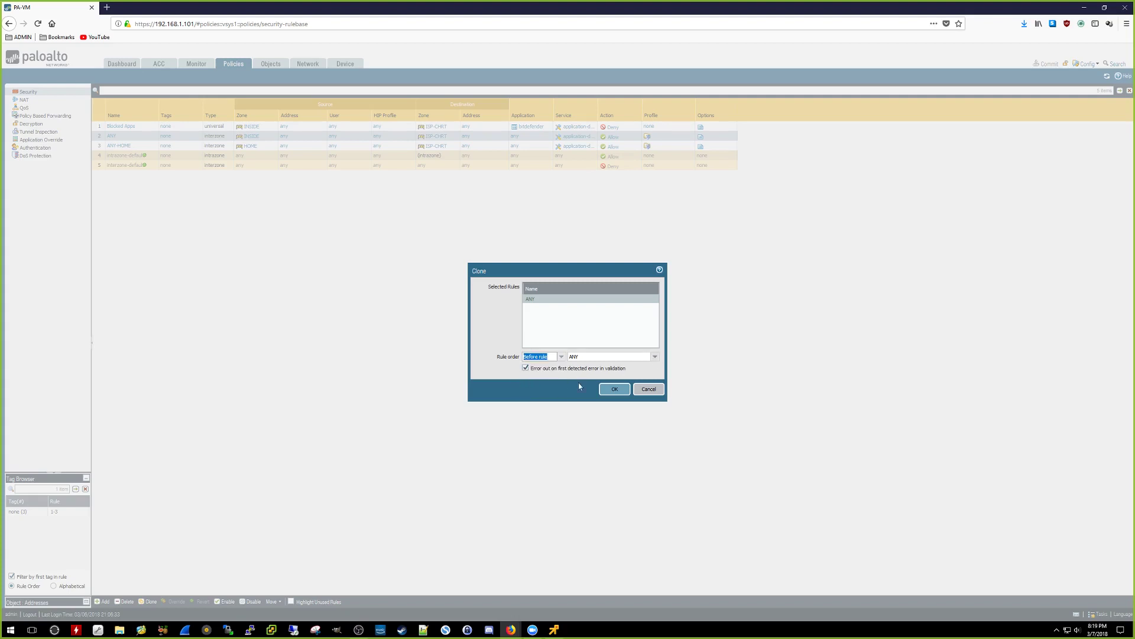
pyautogui.click(612, 391)
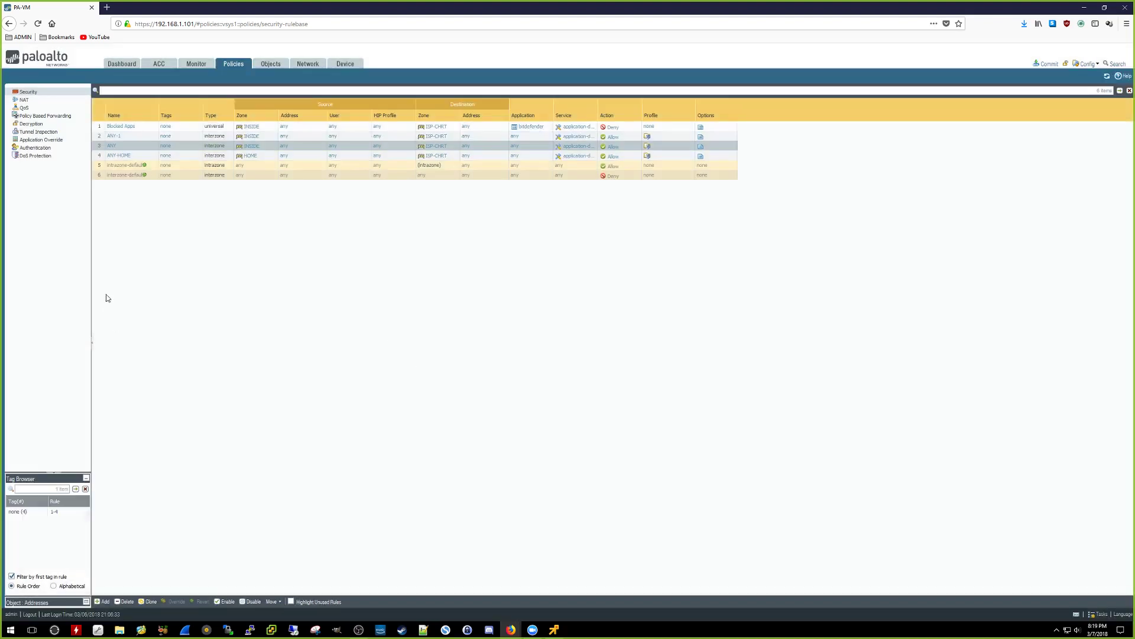
pyautogui.click(118, 138)
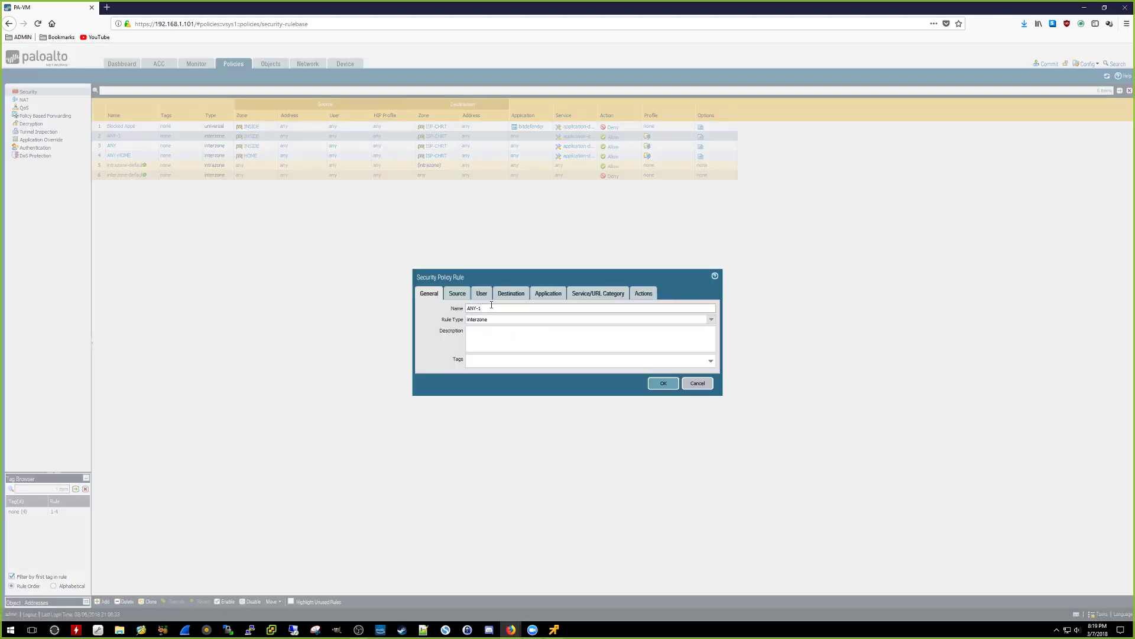
# Step: Rename the cloned rule to ANY-Decrypt
pyautogui.moveTo(492, 307); pyautogui.dragTo(470, 308)
pyautogui.click(505, 311)
pyautogui.write('Decrypt')
# Step: Add service-https as the rule's service, review the Actions tab, and save the rule
pyautogui.click(448, 295)
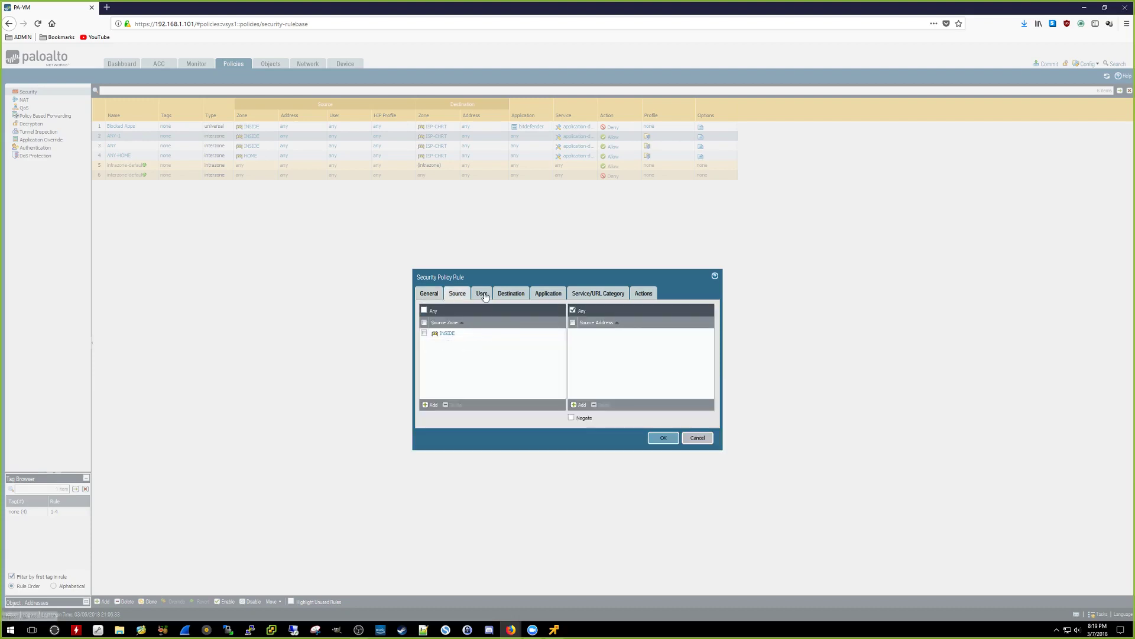
pyautogui.click(507, 294)
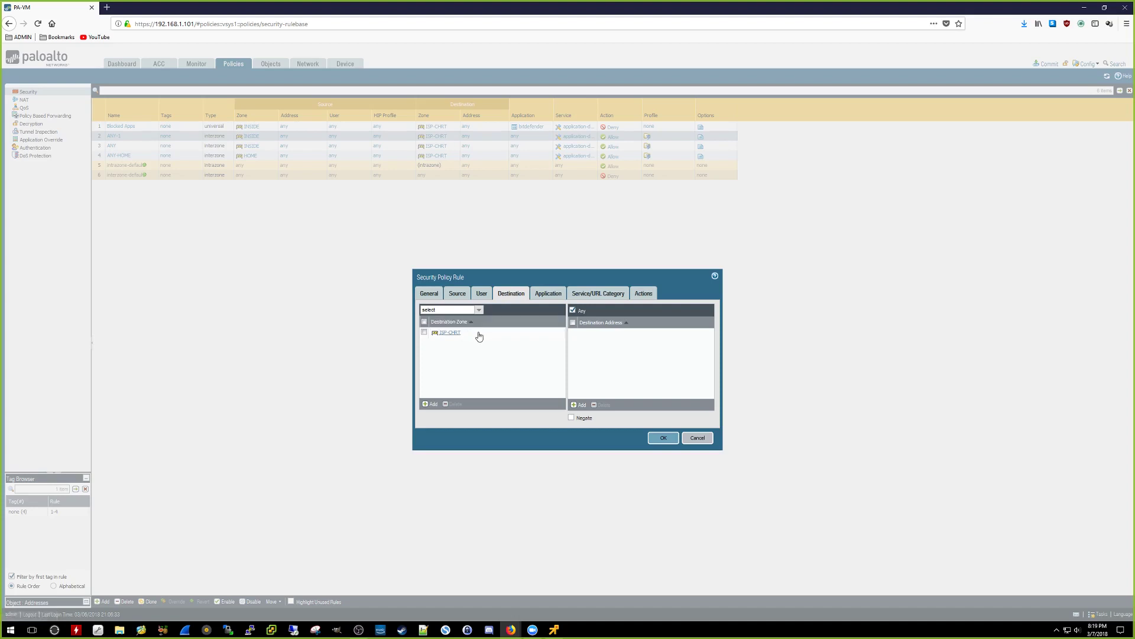
pyautogui.click(560, 296)
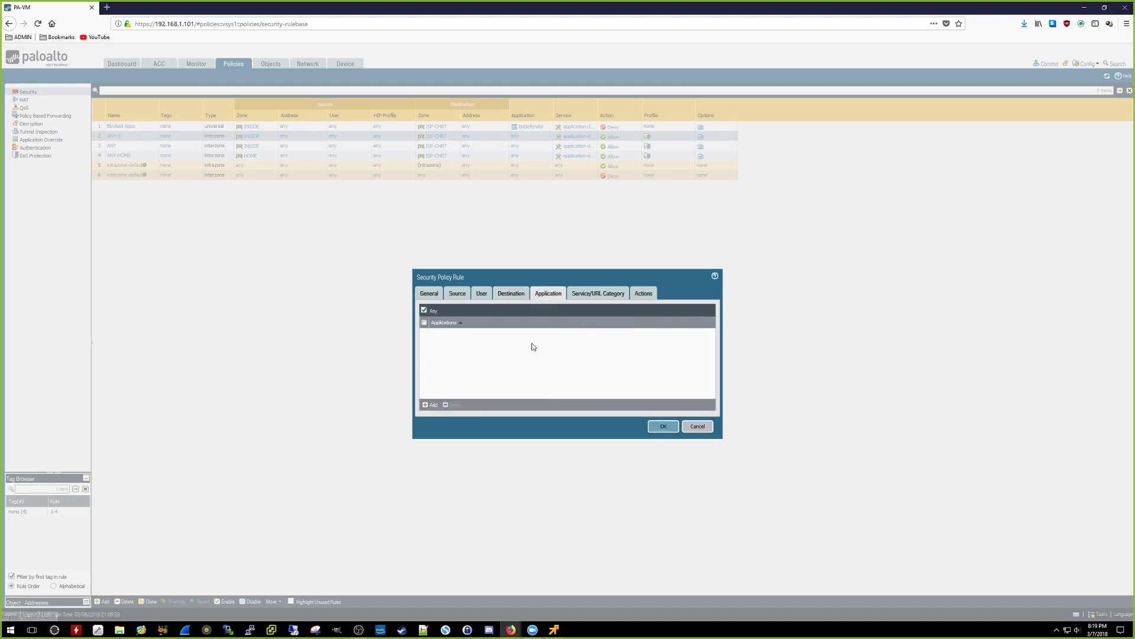
pyautogui.click(602, 295)
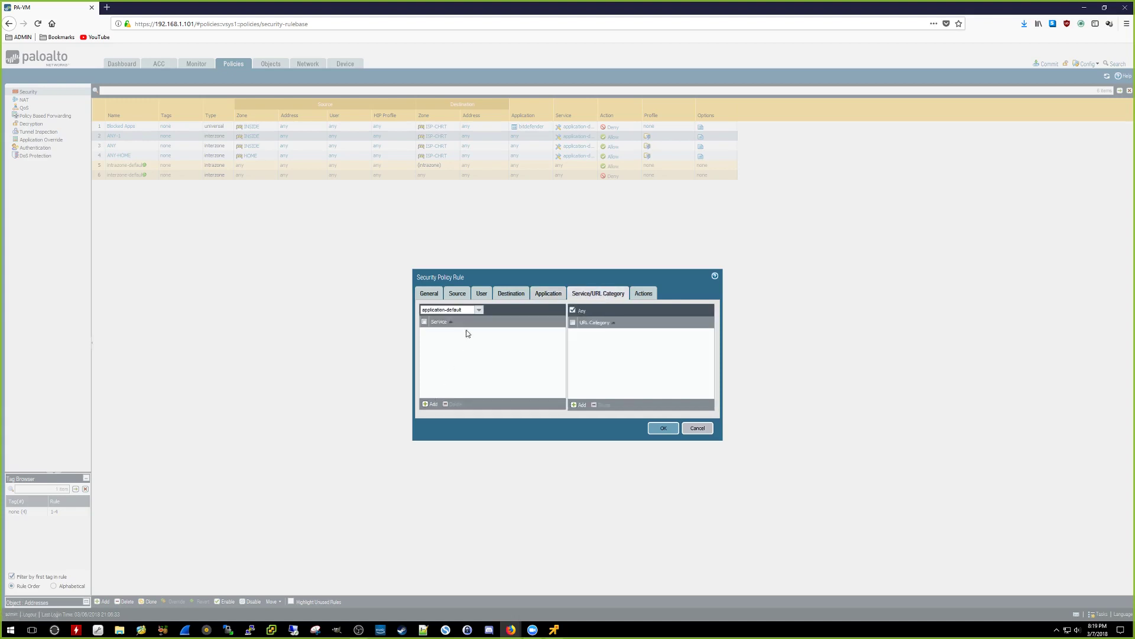
pyautogui.click(435, 405)
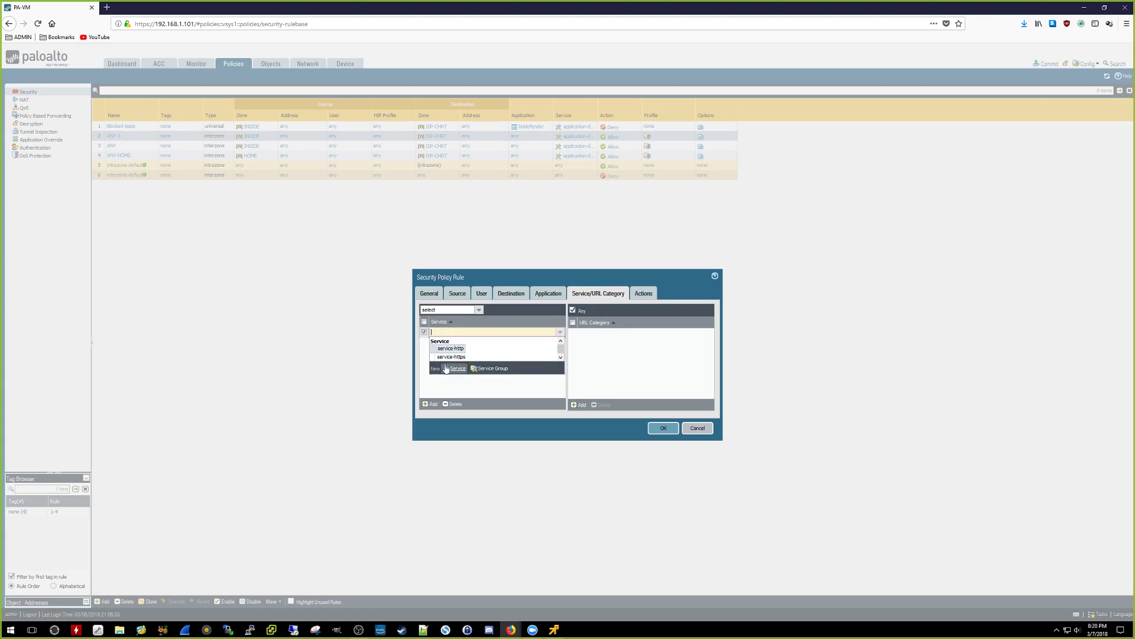
pyautogui.click(451, 356)
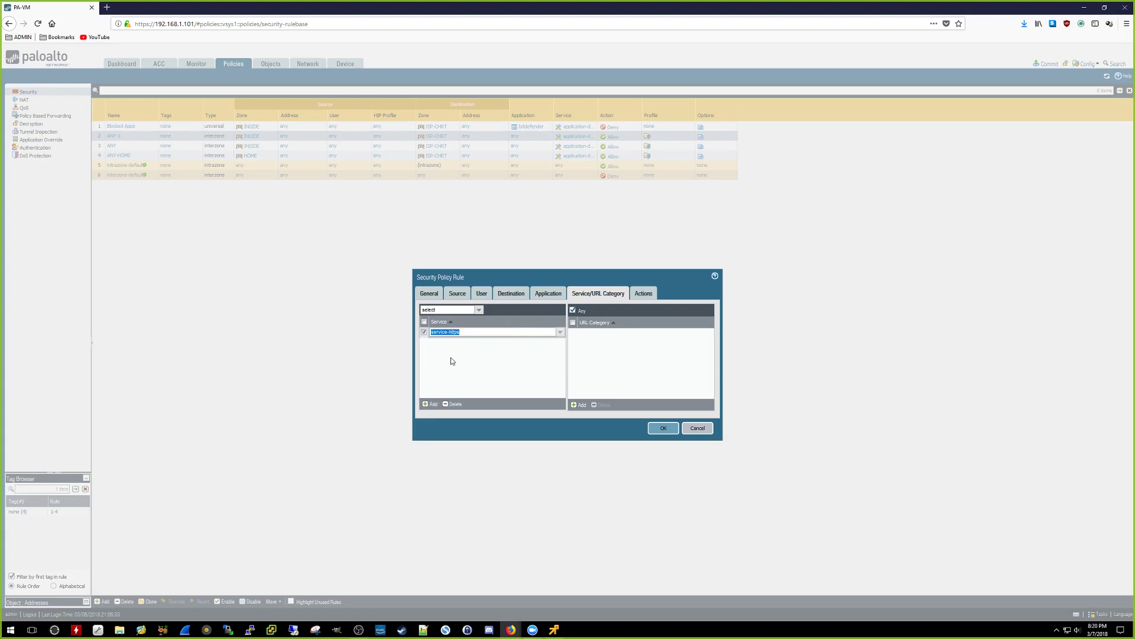
pyautogui.click(451, 361)
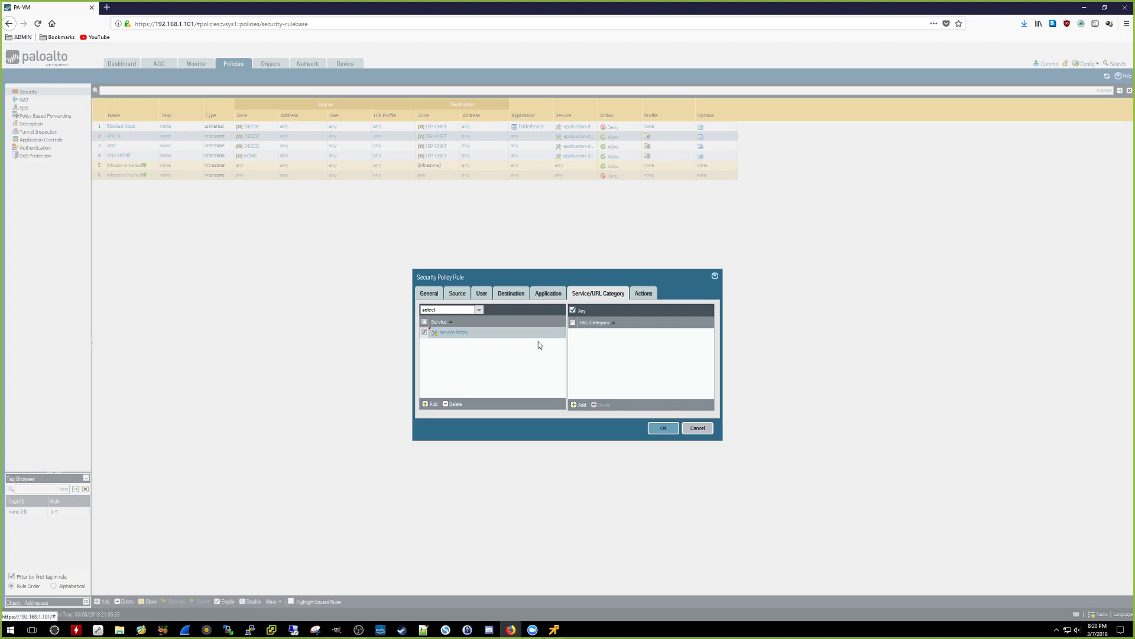
pyautogui.click(642, 293)
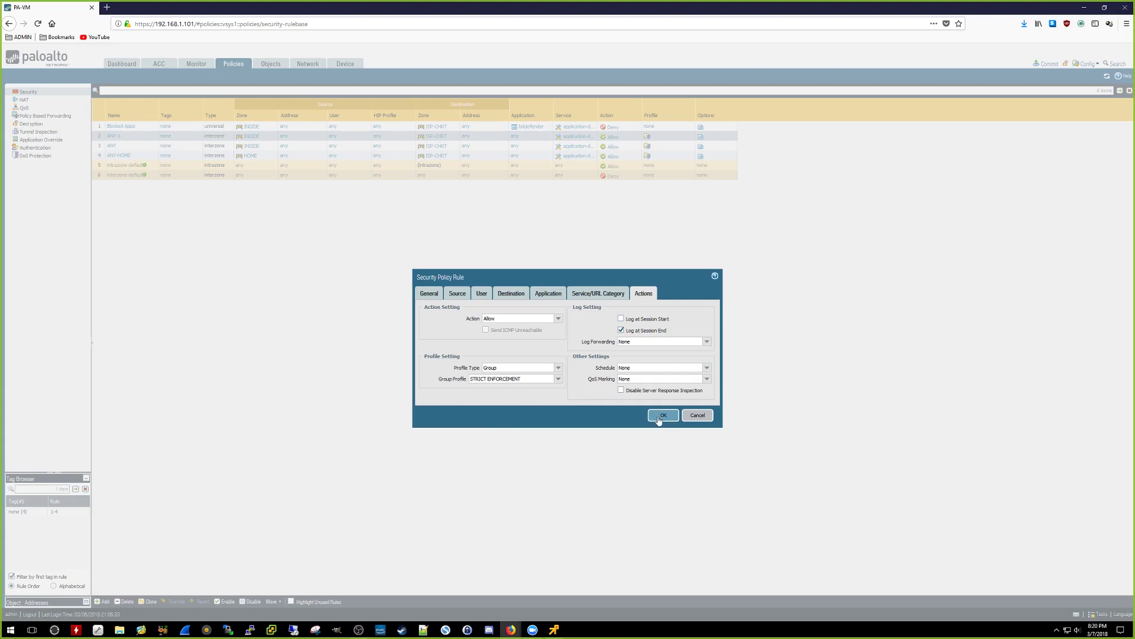
pyautogui.click(662, 417)
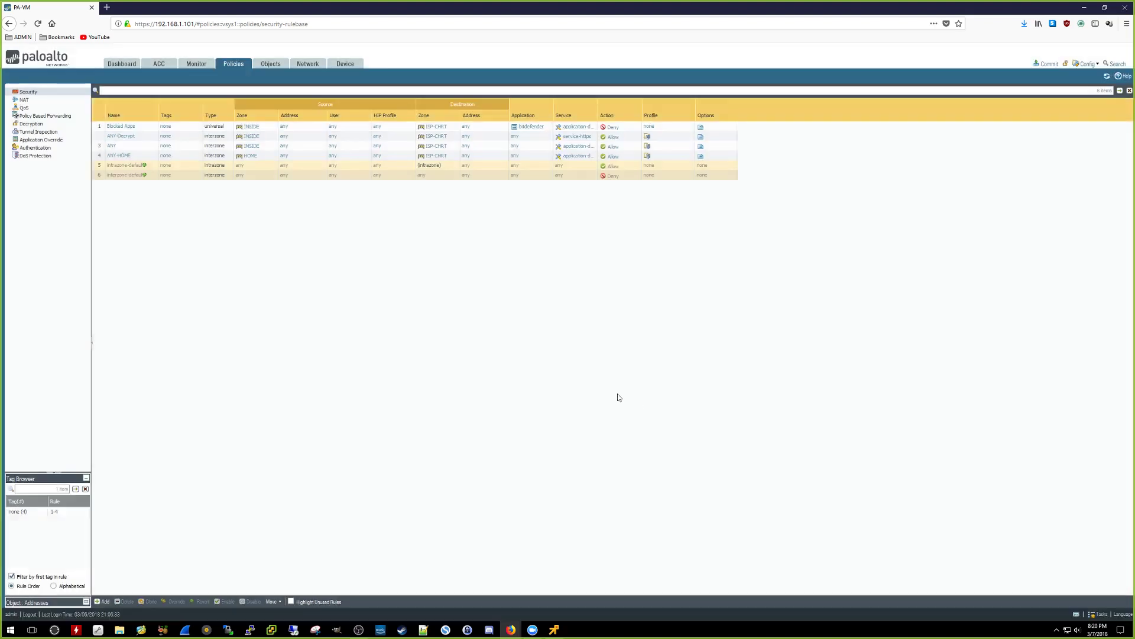
# Step: Commit all pending changes to the firewall and close the commit status
pyautogui.click(1039, 63)
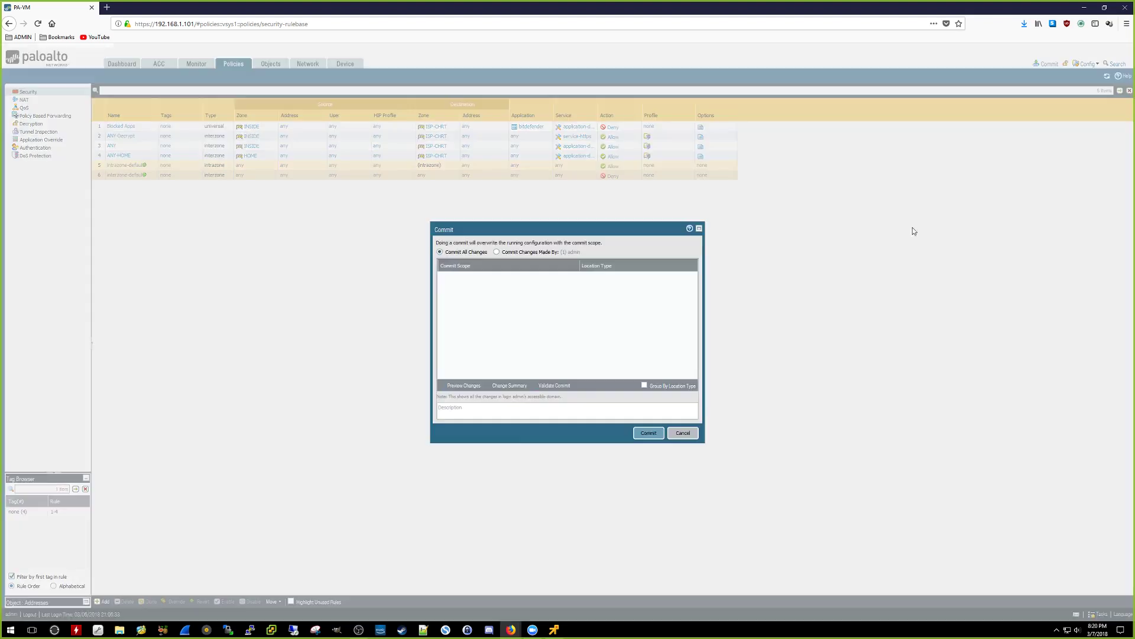
pyautogui.click(648, 433)
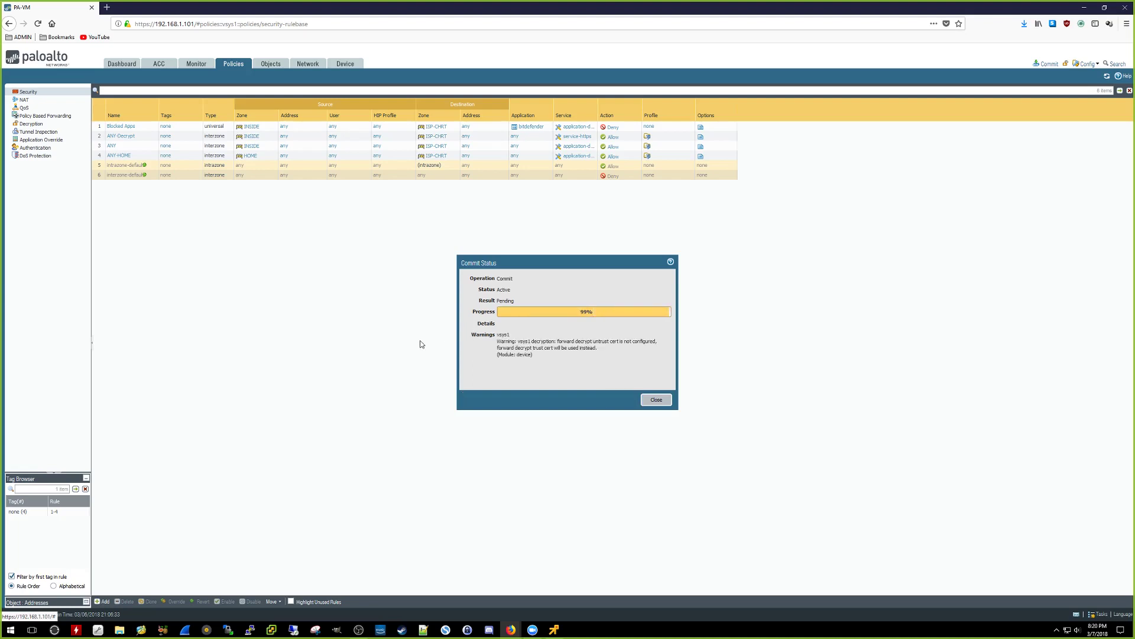
pyautogui.click(654, 400)
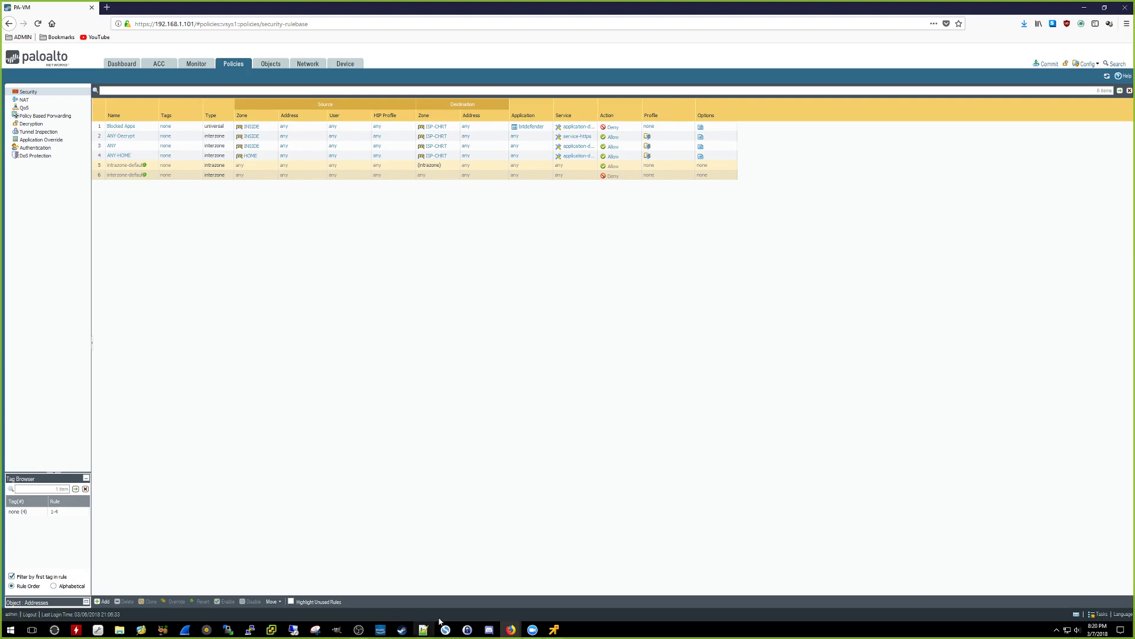
pyautogui.click(552, 628)
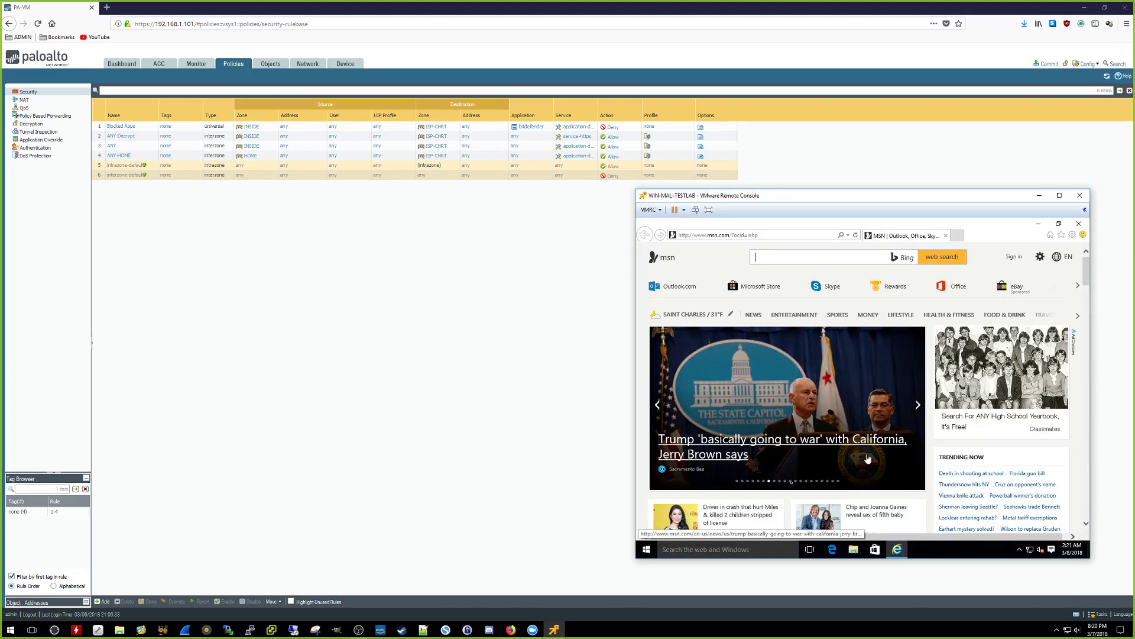
# Step: Extract the downloaded zip into Downloads and open its PDF in Acrobat Reader
pyautogui.click(854, 549)
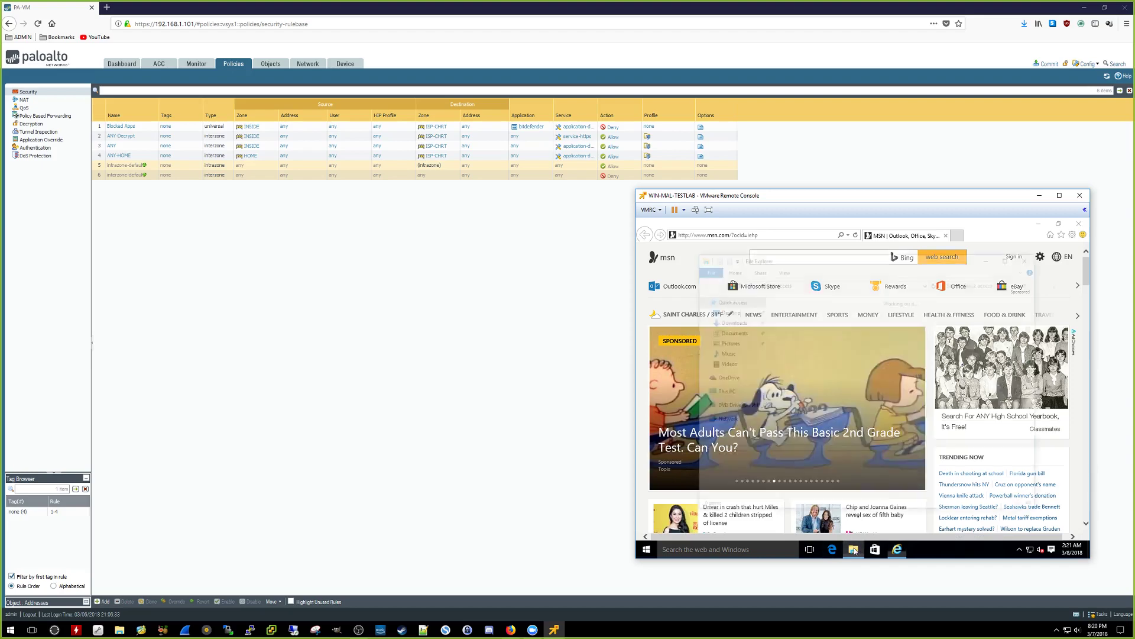
pyautogui.click(1078, 223)
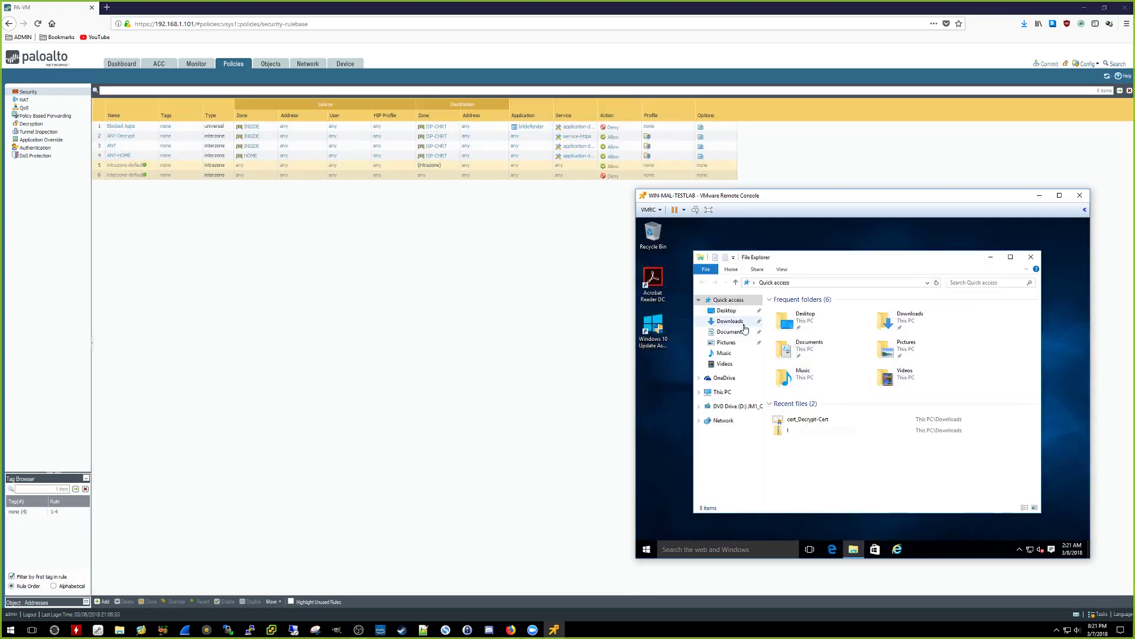
pyautogui.click(731, 321)
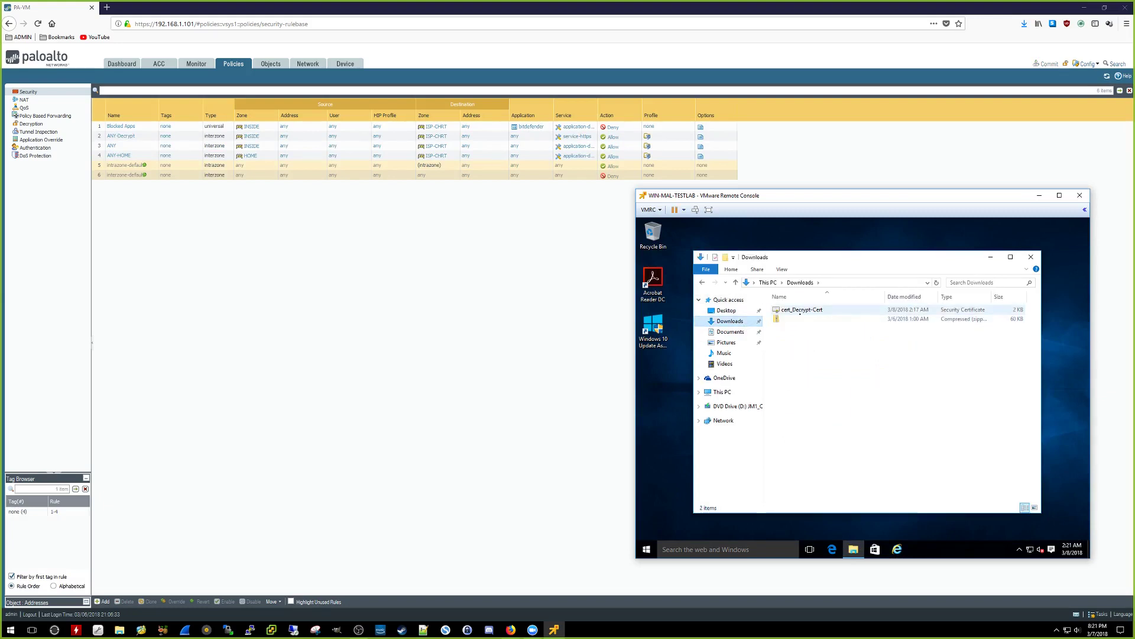
pyautogui.rightClick(799, 319)
pyautogui.click(826, 349)
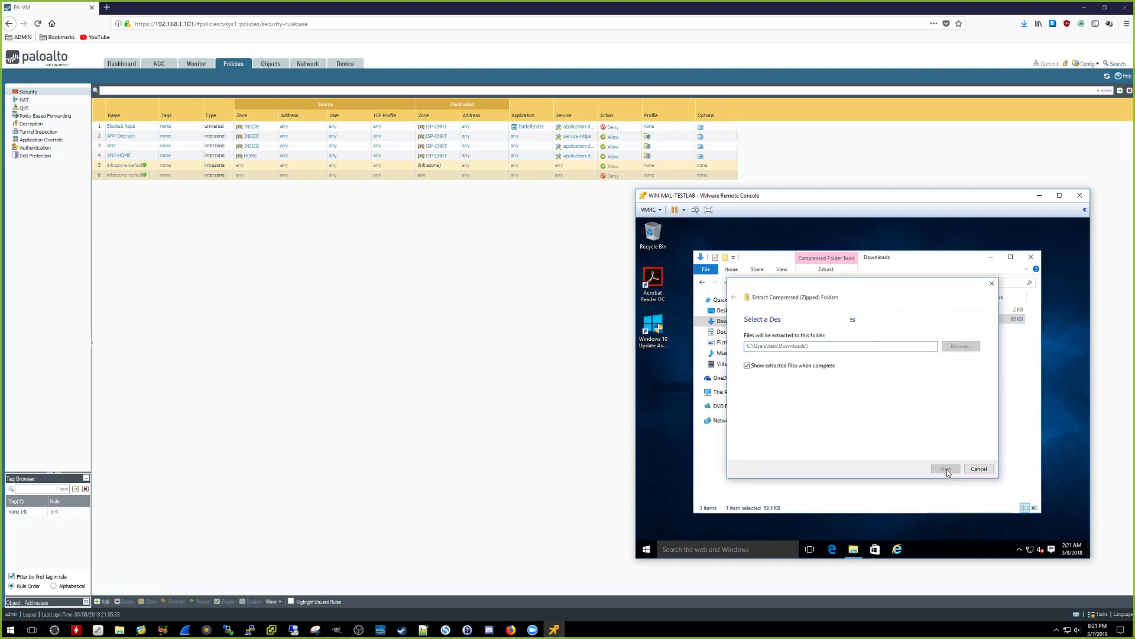
pyautogui.click(946, 470)
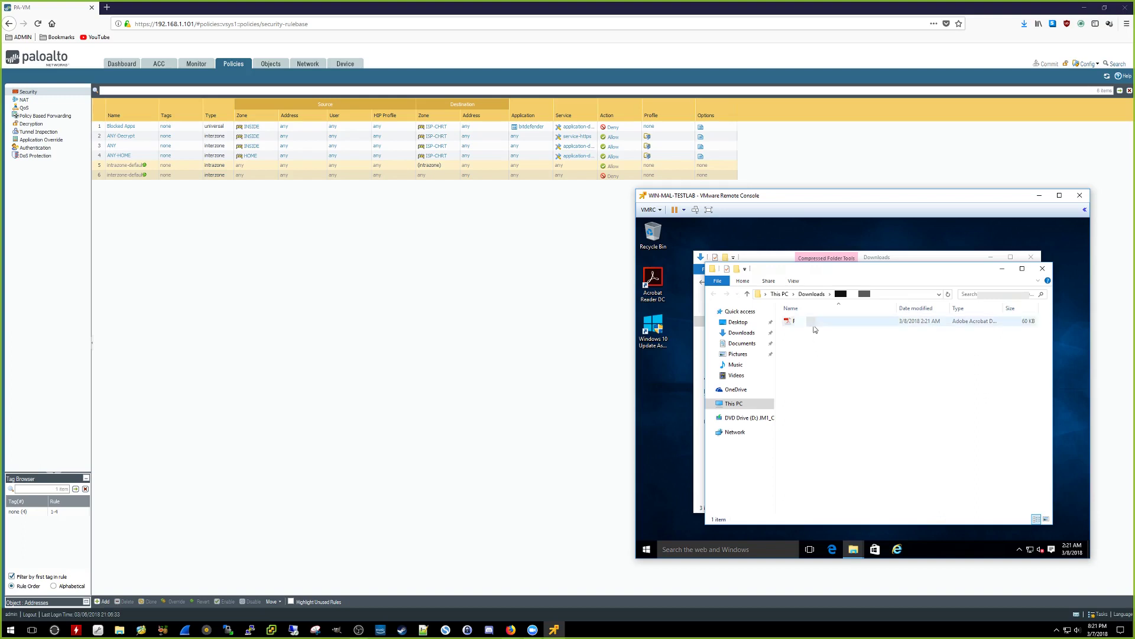
pyautogui.doubleClick(813, 322)
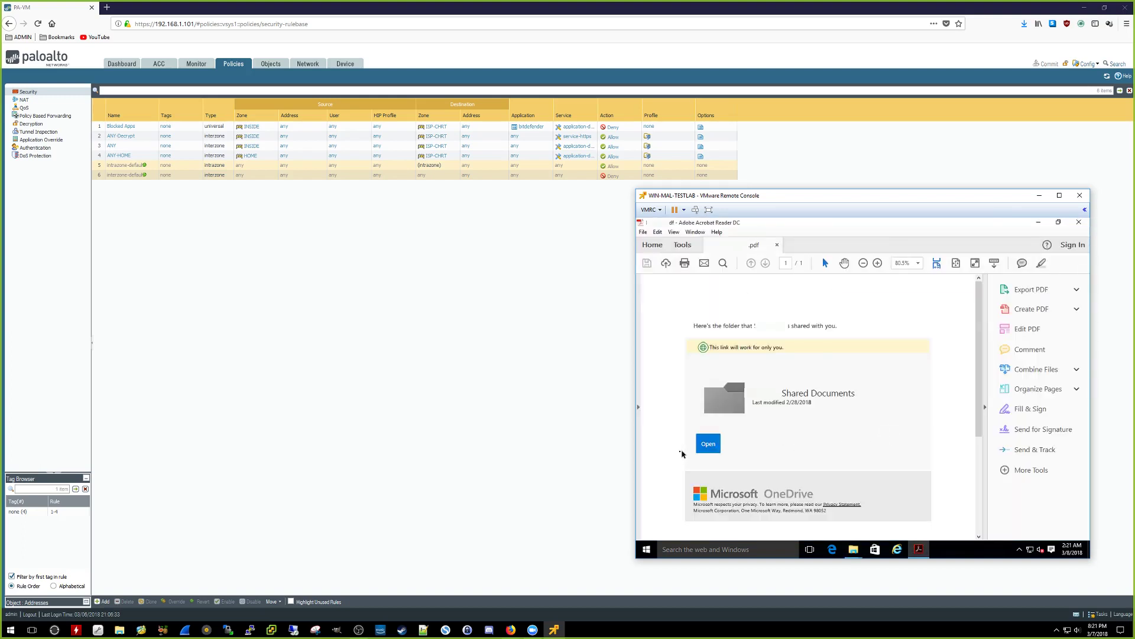
# Step: Dismiss Acrobat's welcome tour, follow the PDF's Open link, and allow connecting to lectuspro.biz
pyautogui.moveTo(707, 448)
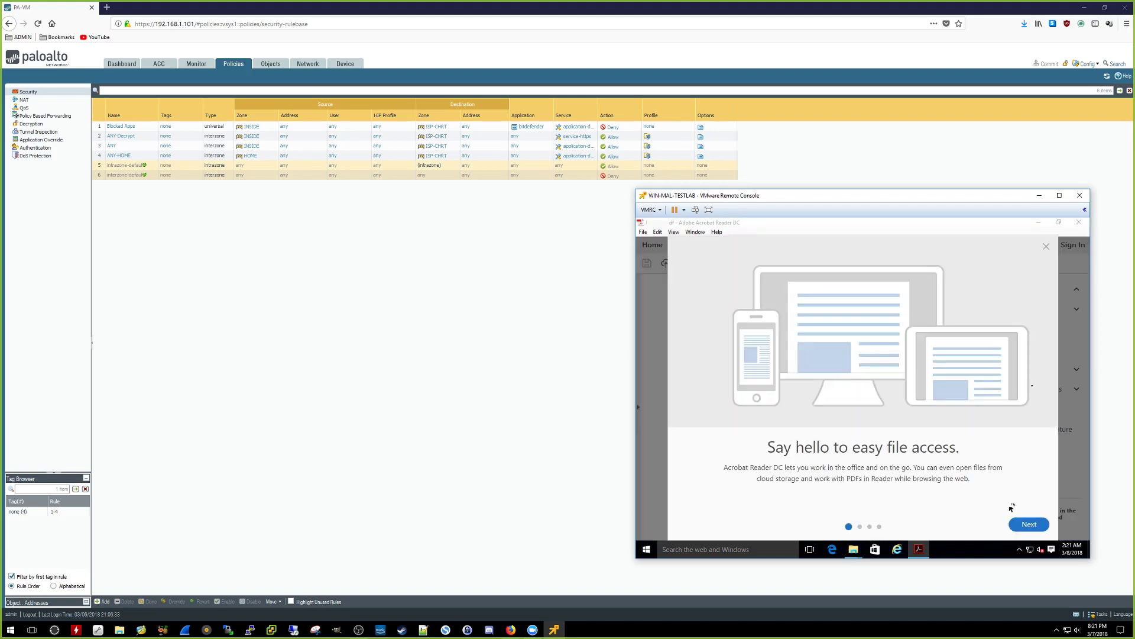
pyautogui.click(1049, 251)
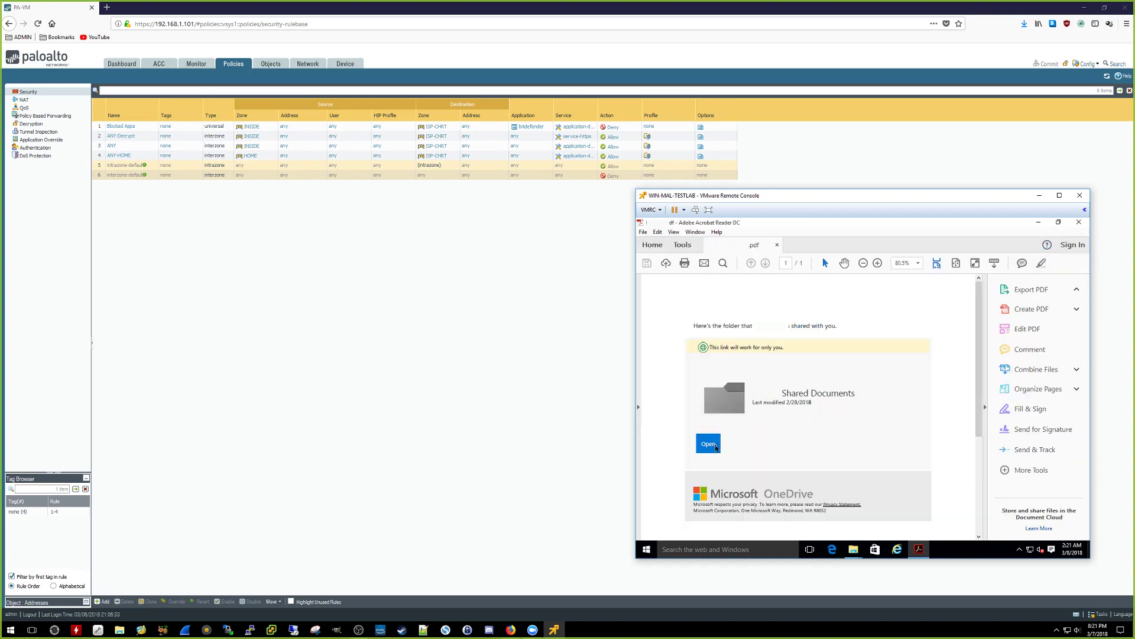
pyautogui.click(709, 443)
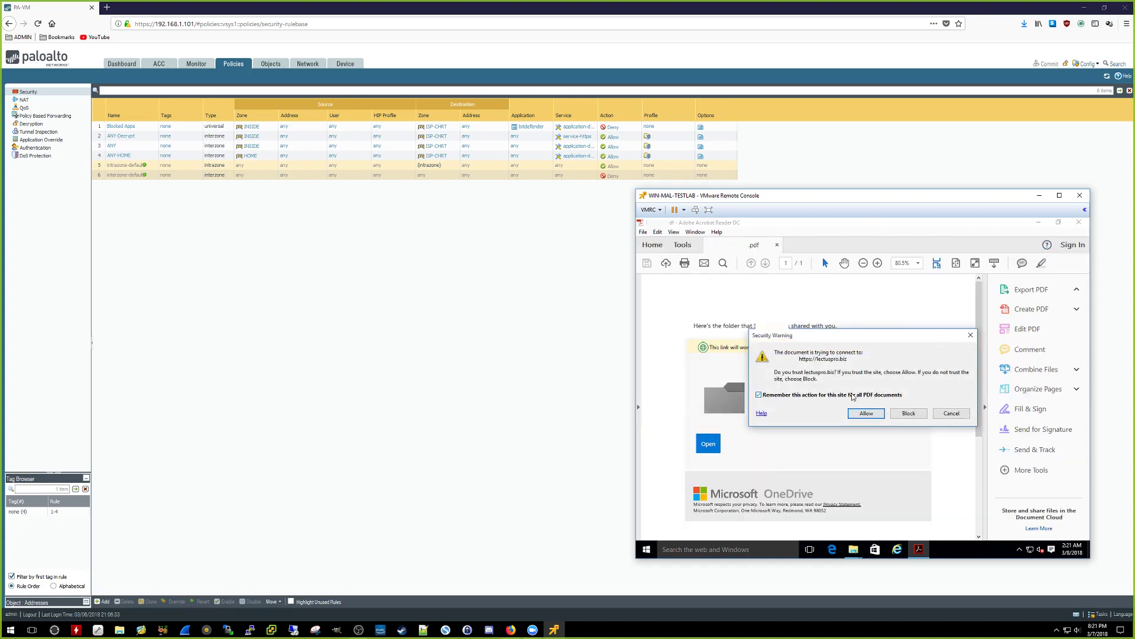
pyautogui.click(867, 414)
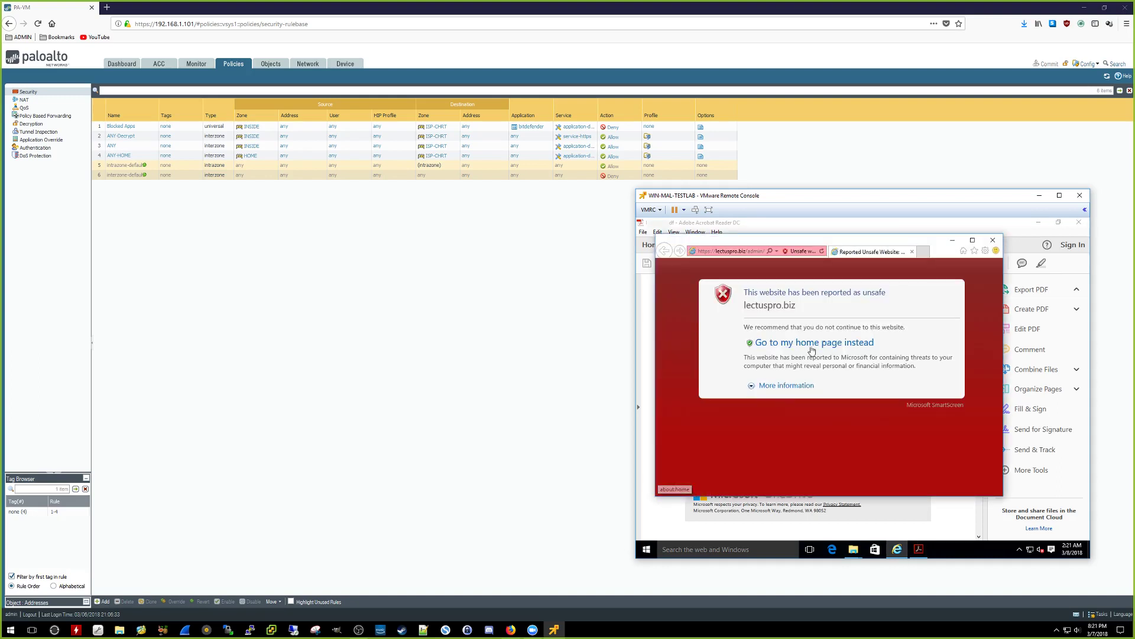
# Step: Bypass the SmartScreen warning and check the blocked lectuspro.biz URL and phishing category
pyautogui.click(776, 386)
pyautogui.click(796, 463)
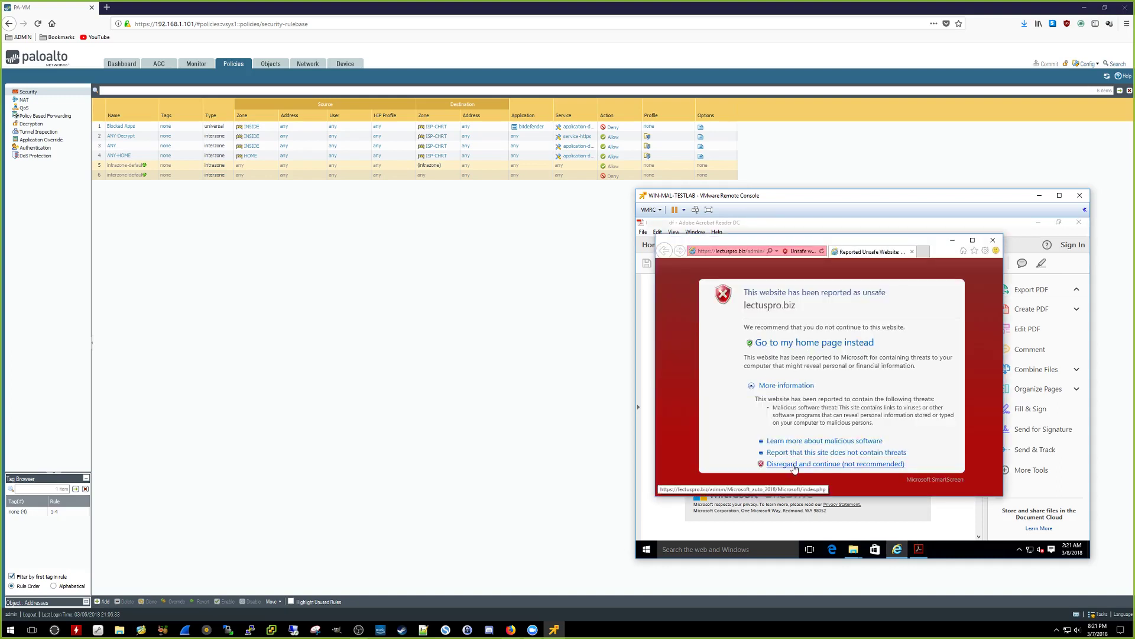
pyautogui.moveTo(748, 368); pyautogui.dragTo(680, 366)
pyautogui.moveTo(897, 348); pyautogui.dragTo(698, 349)
pyautogui.click(778, 368)
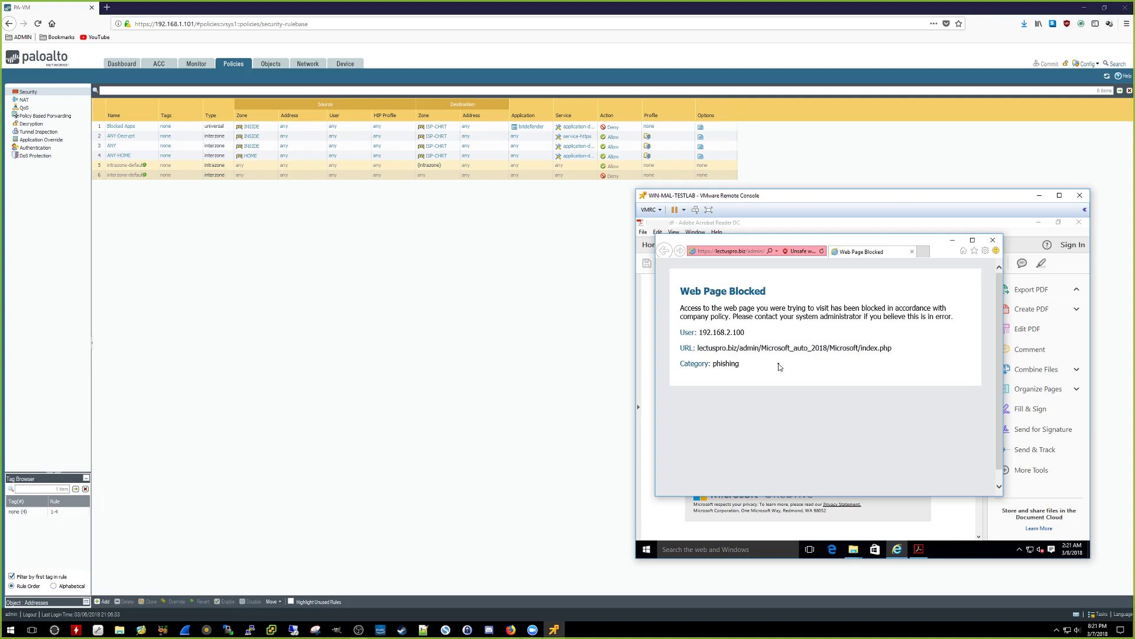
pyautogui.moveTo(936, 247); pyautogui.dragTo(963, 258)
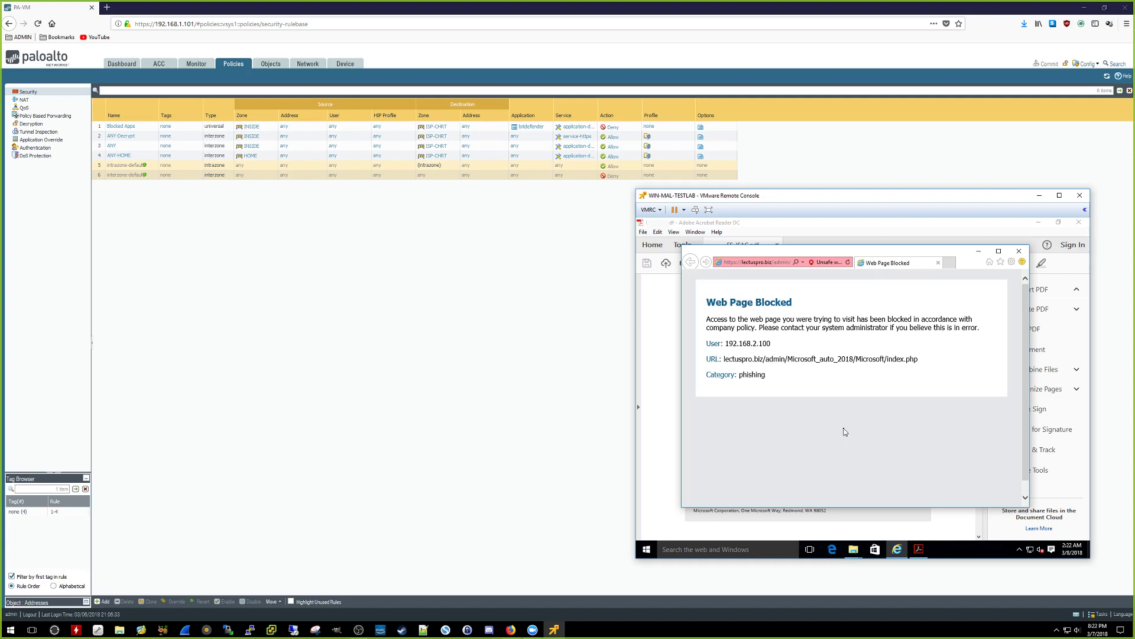
# Step: Open Monitor unified logs and view details of the url 55242 block-url entry
pyautogui.click(239, 261)
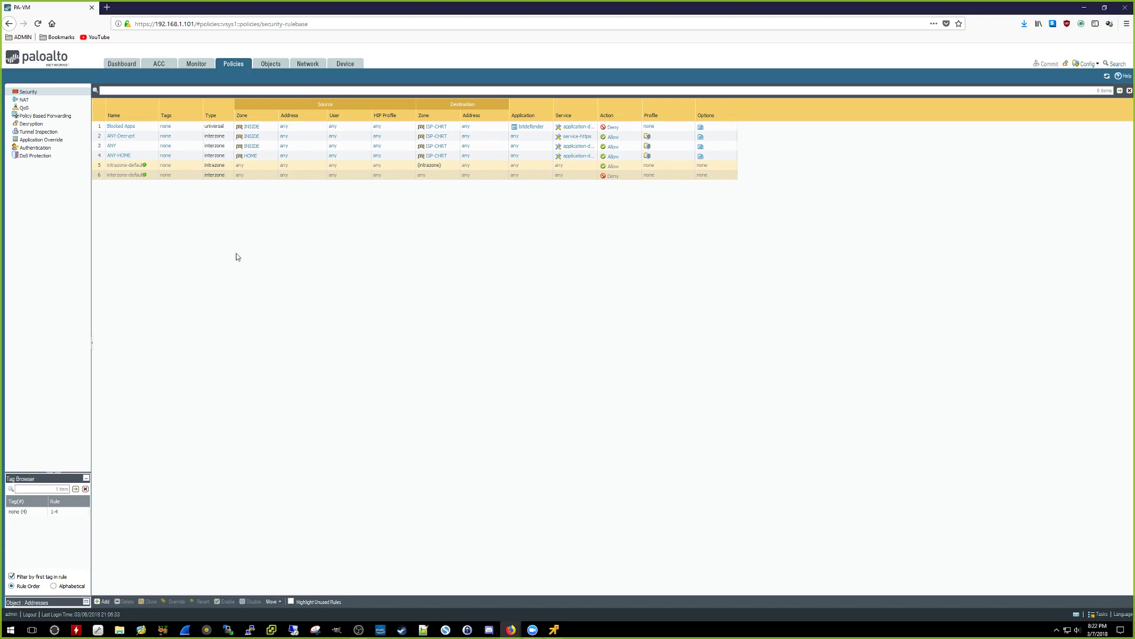
pyautogui.click(201, 67)
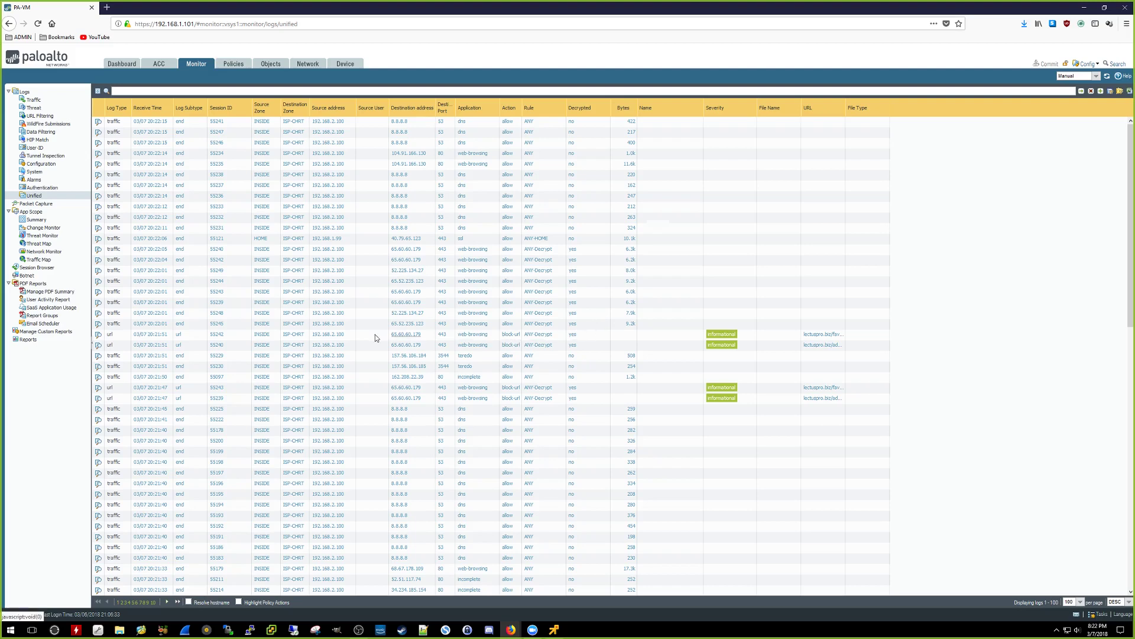
pyautogui.click(99, 337)
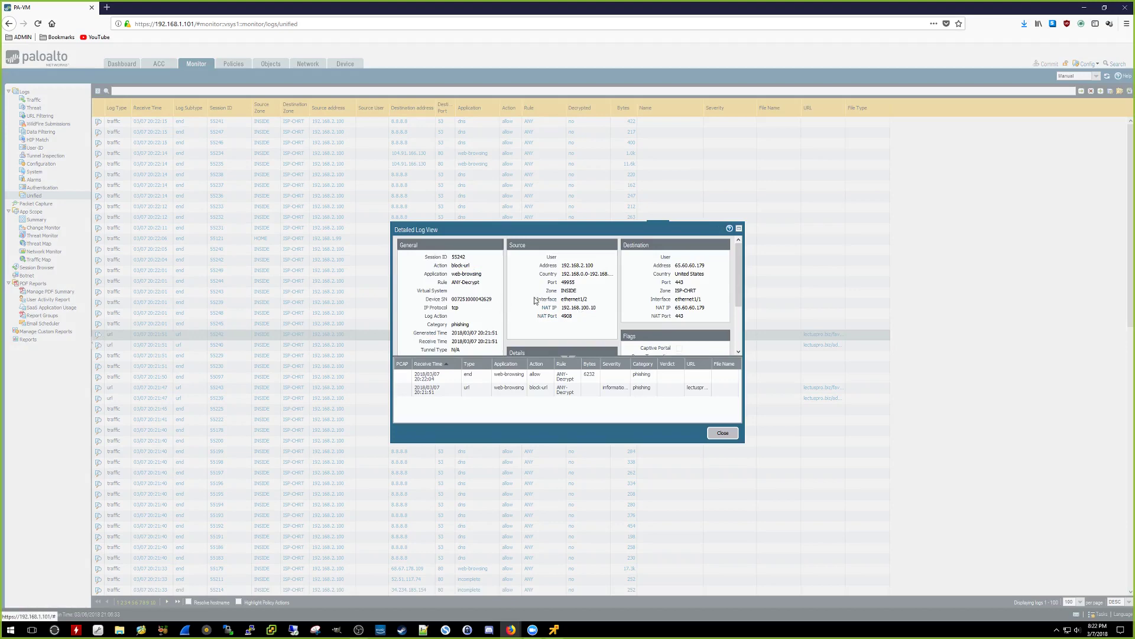
pyautogui.scroll(-1, 535, 300)
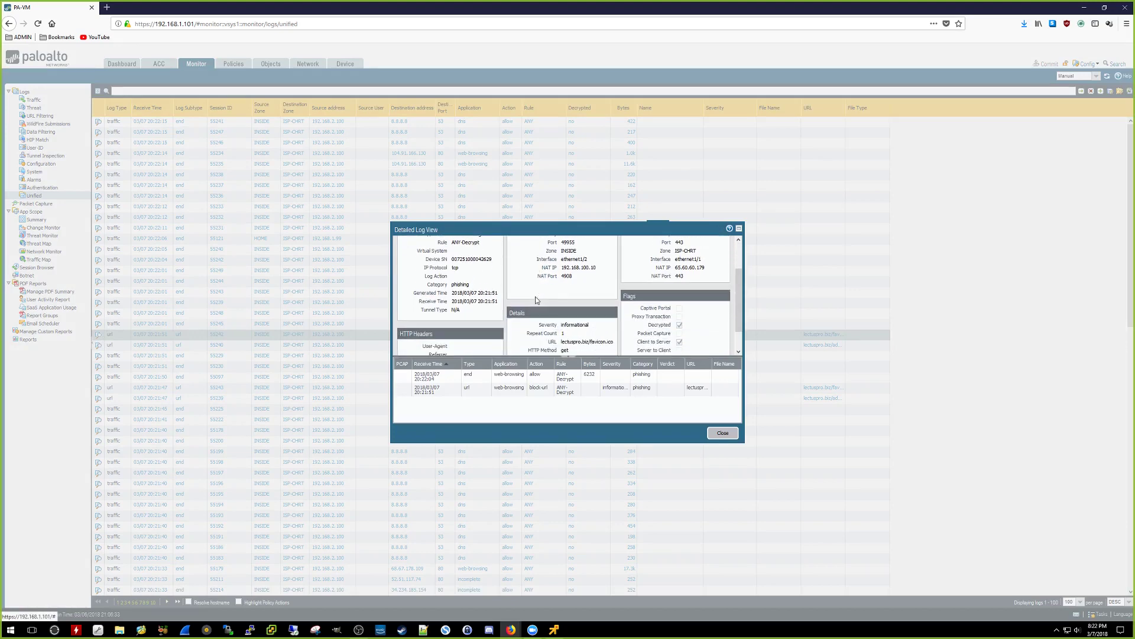
pyautogui.scroll(-1, 537, 301)
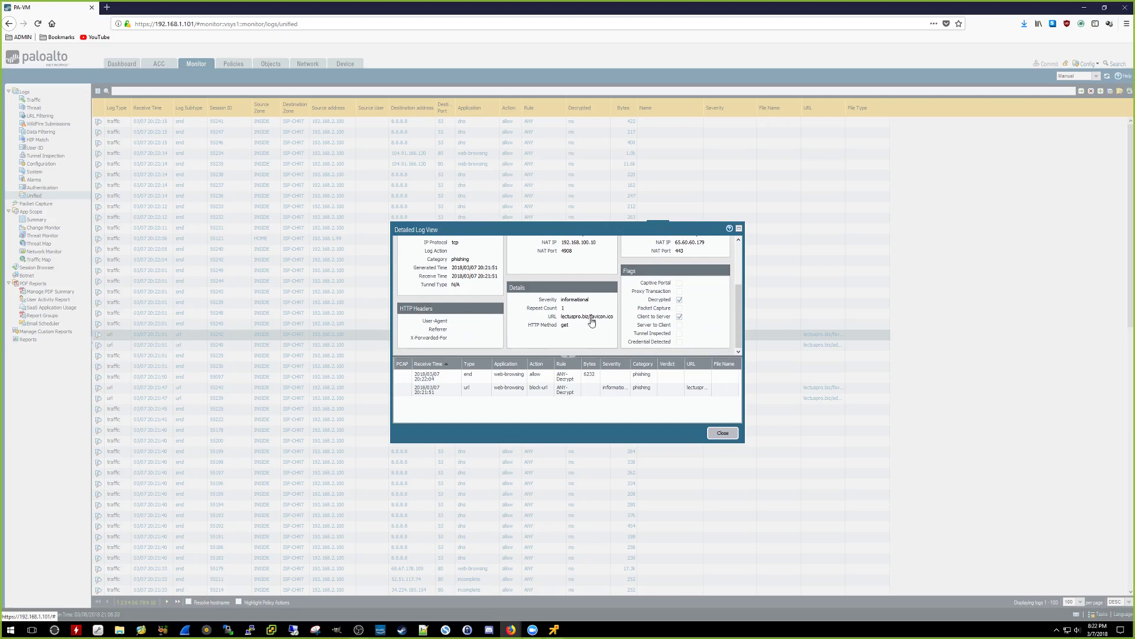
pyautogui.scroll(1, 502, 301)
pyautogui.doubleClick(467, 299)
pyautogui.scroll(-1, 541, 311)
pyautogui.scroll(2, 583, 340)
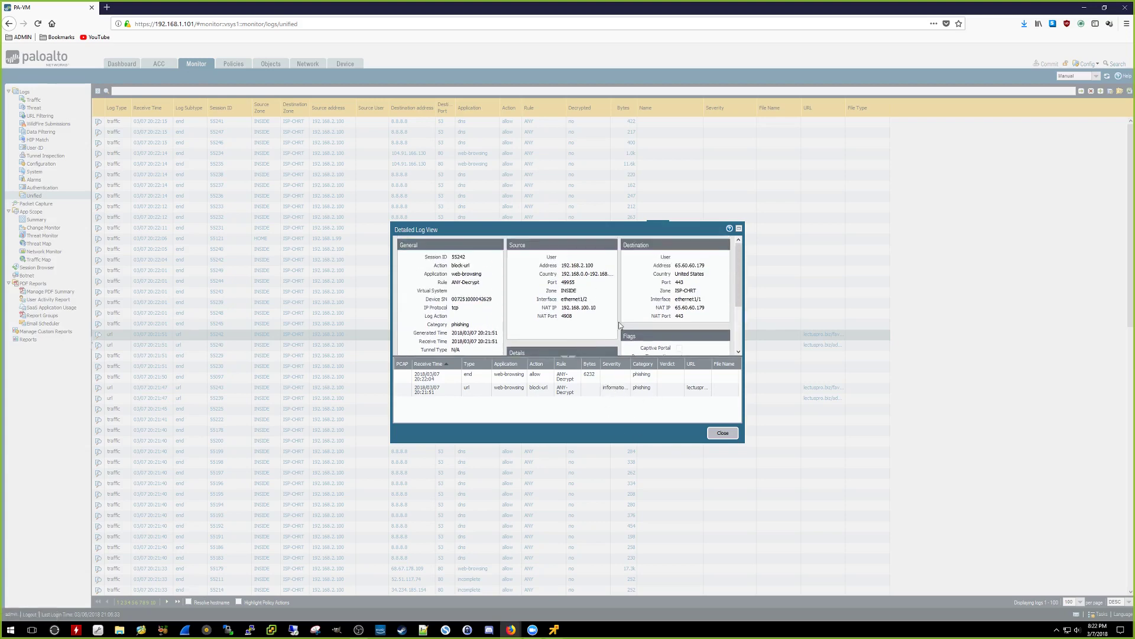
pyautogui.click(722, 433)
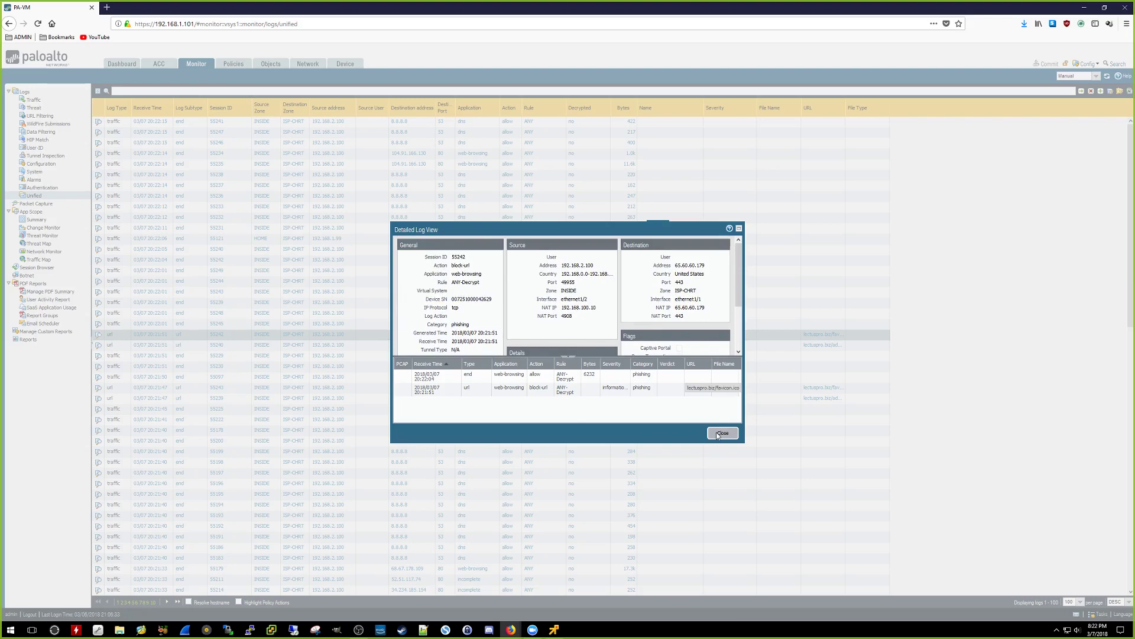